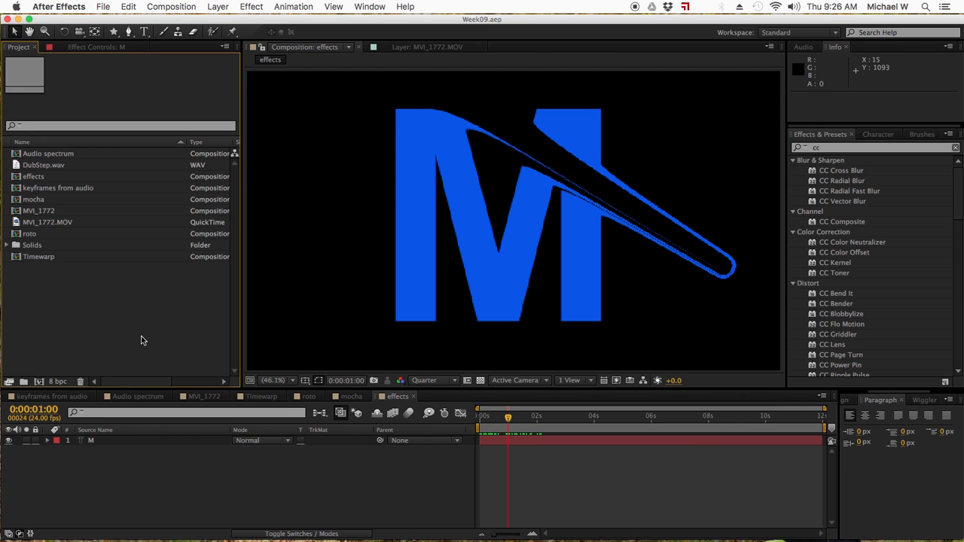
Import candy-corn.jpg from the Week_09 folder into the project as footage.
double_click(145, 337)
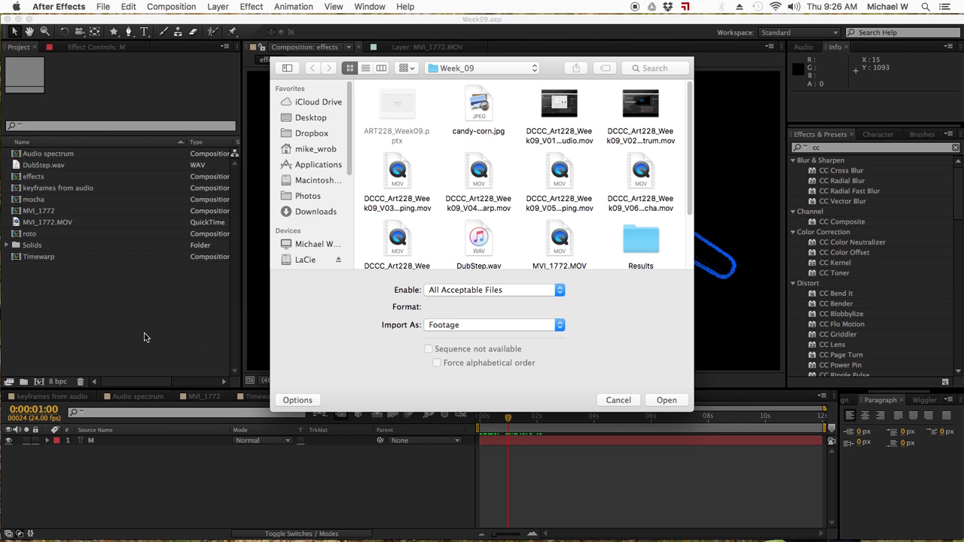
click(480, 105)
double_click(480, 106)
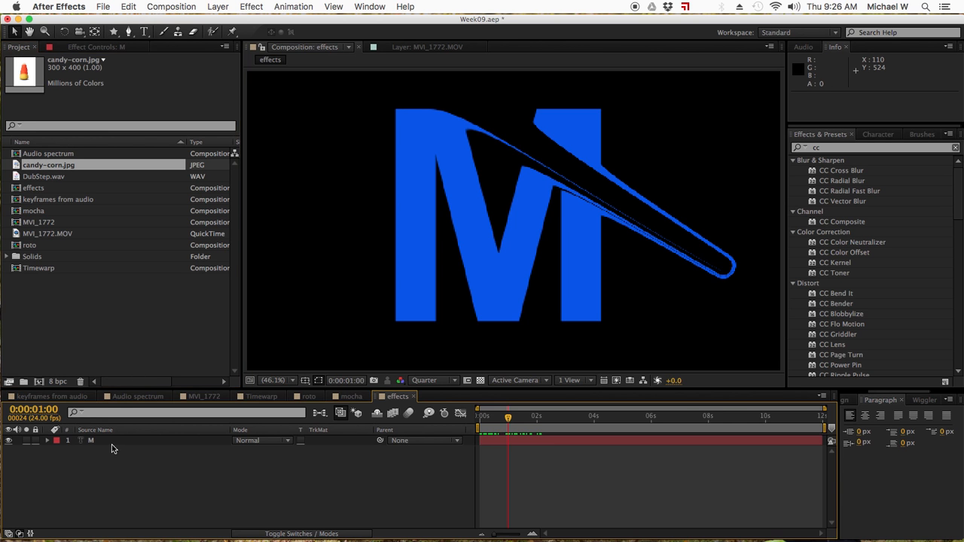
Create a 12-second, 1920 x 1080 px composition at 24 fps named halloween.
click(38, 382)
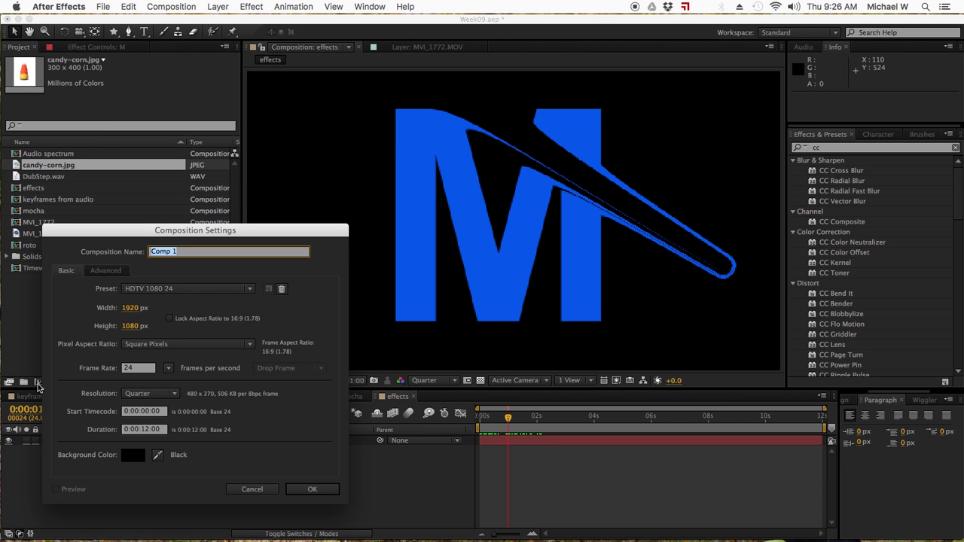
text(halloween)
key(Return)
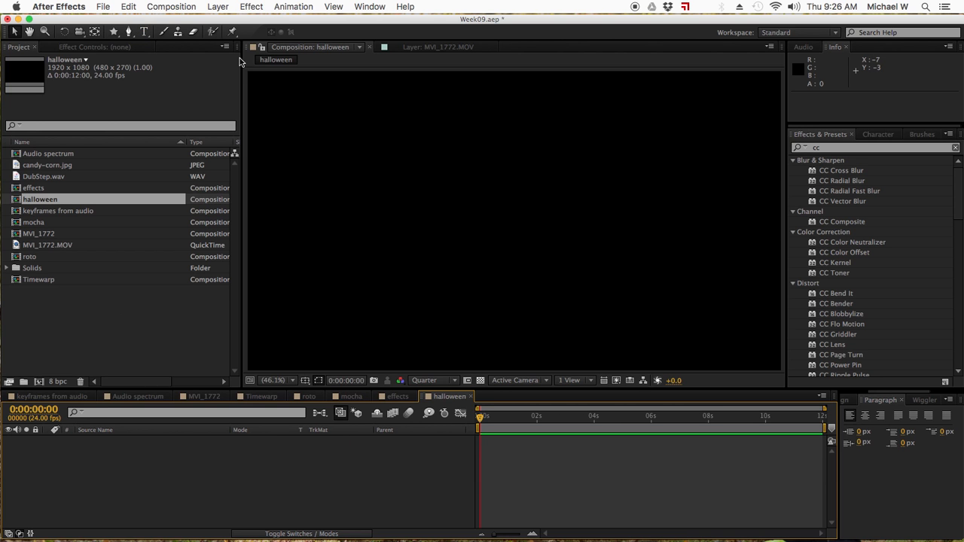
Draw a large blue five-pointed star as a shape layer and move it to the centre of the frame.
click(113, 31)
drag(465, 180, 544, 264)
click(15, 32)
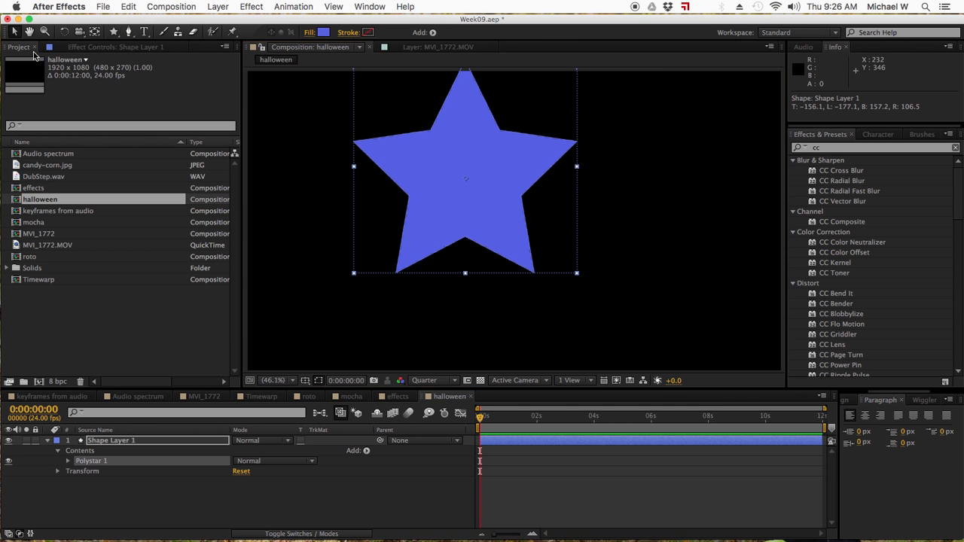
mouse_move(477, 170)
mouse_down()
mouse_move(532, 233)
mouse_move(517, 217)
mouse_move(525, 228)
mouse_up()
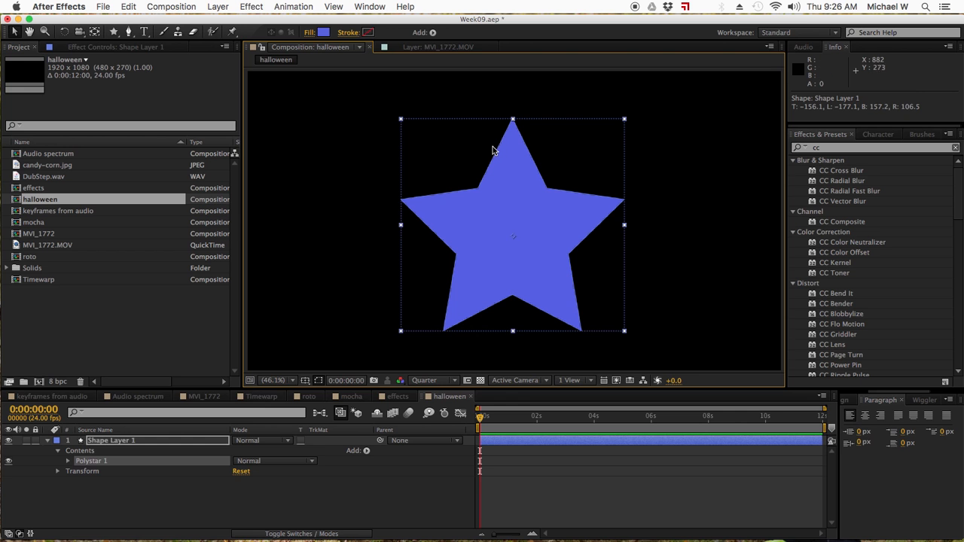
Collapse the star's shape layer and hide it in the composition.
click(305, 474)
click(98, 443)
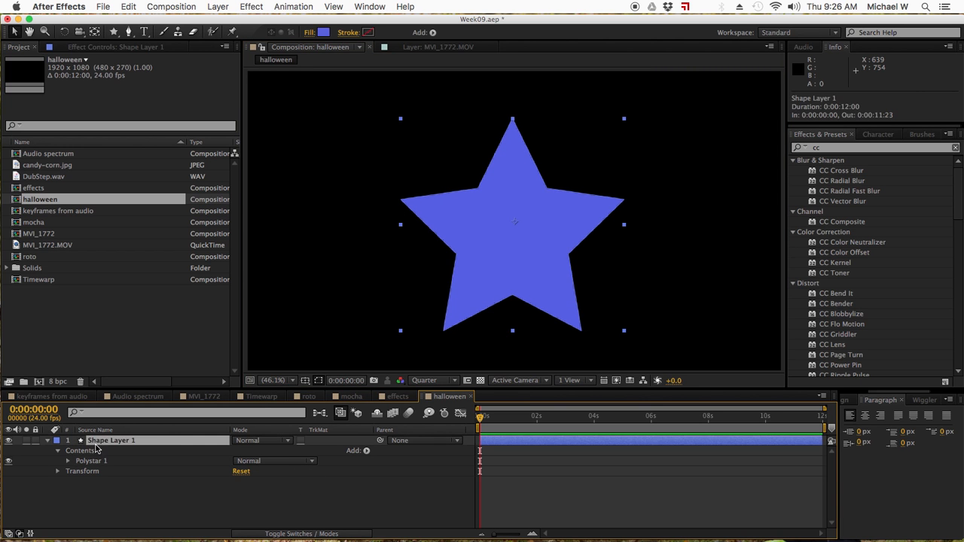
click(47, 449)
click(97, 441)
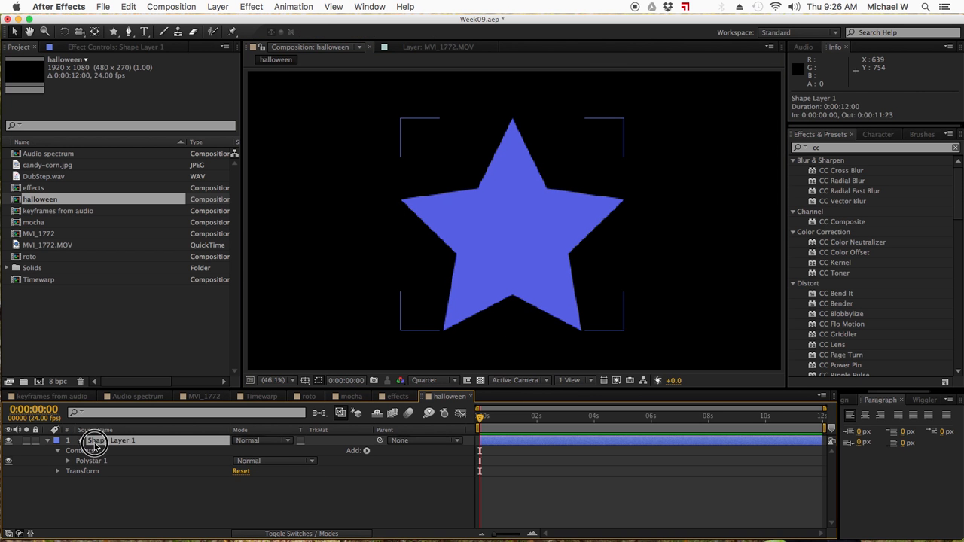
click(47, 441)
click(9, 441)
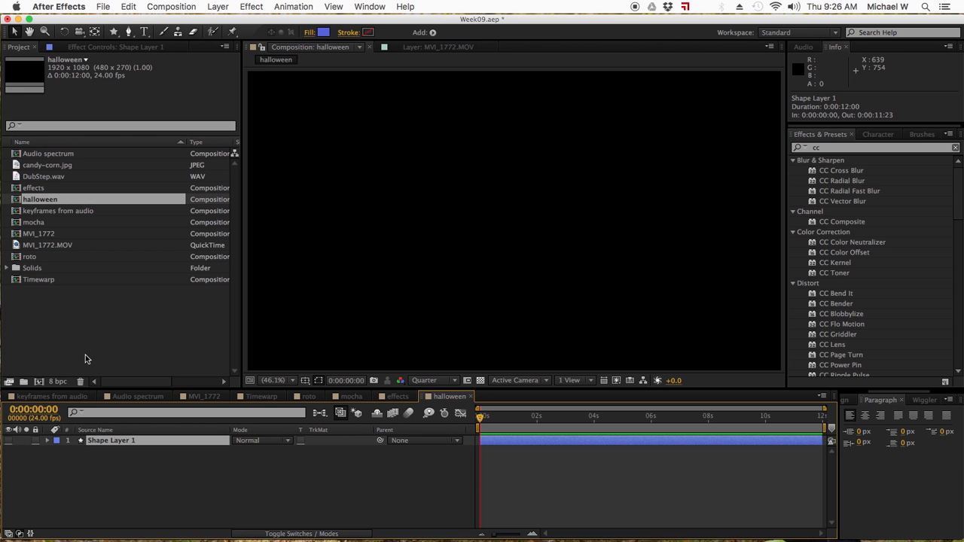
Add candy-corn.jpg to the halloween composition above Shape Layer 1 and set the preview resolution to Full.
click(88, 359)
drag(15, 165, 118, 445)
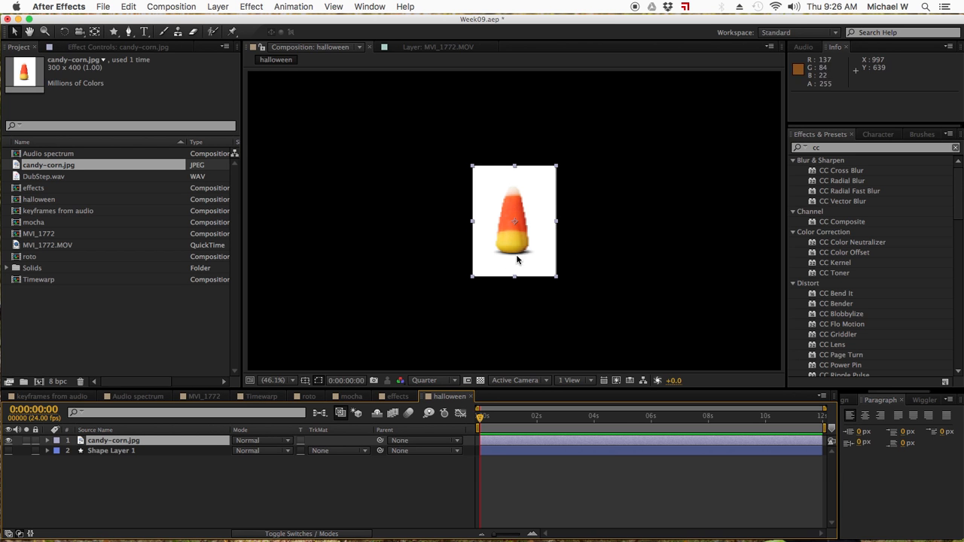
scroll(520, 229, up, 1)
scroll(520, 229, up, 2)
scroll(520, 229, down, 1)
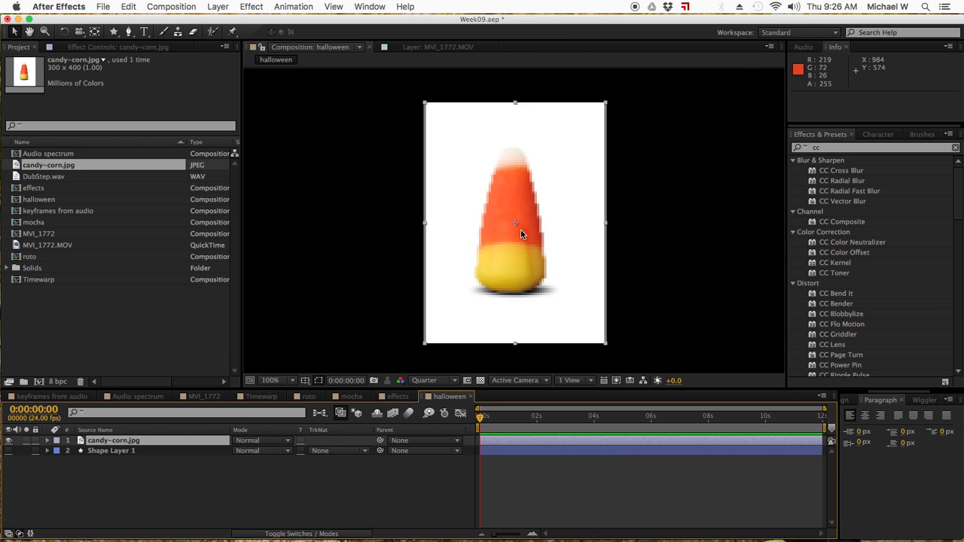
click(424, 380)
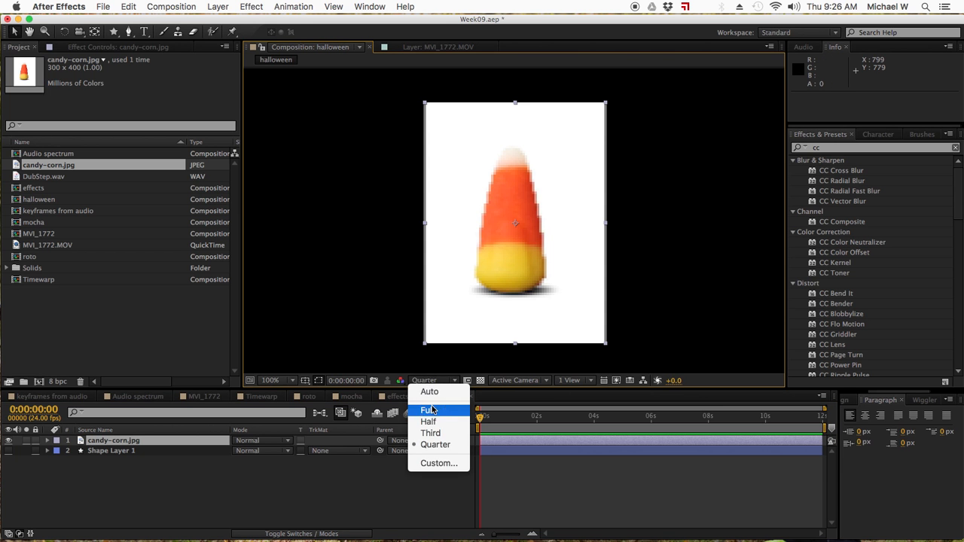
click(431, 348)
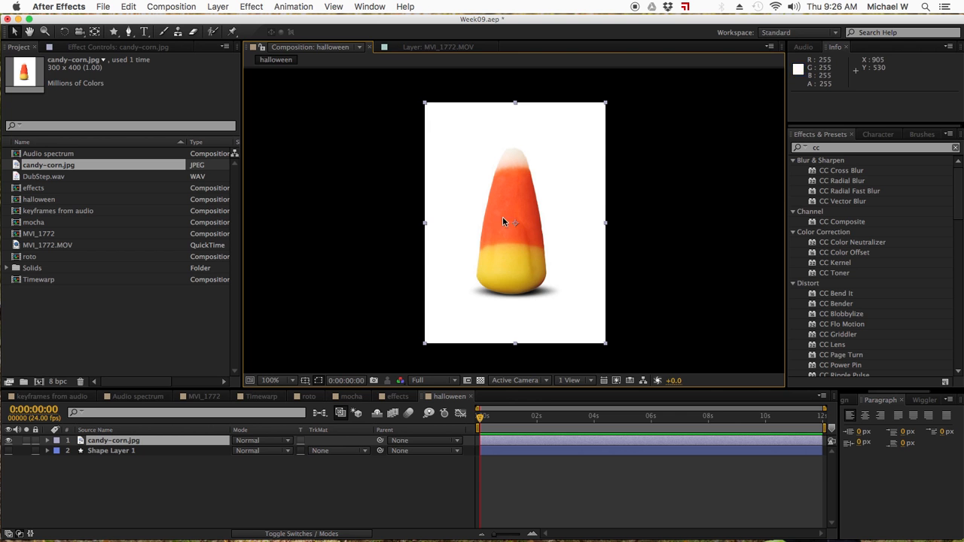
Mask out the white background of the candy-corn layer with a closed Pen tool path around the candy.
click(838, 147)
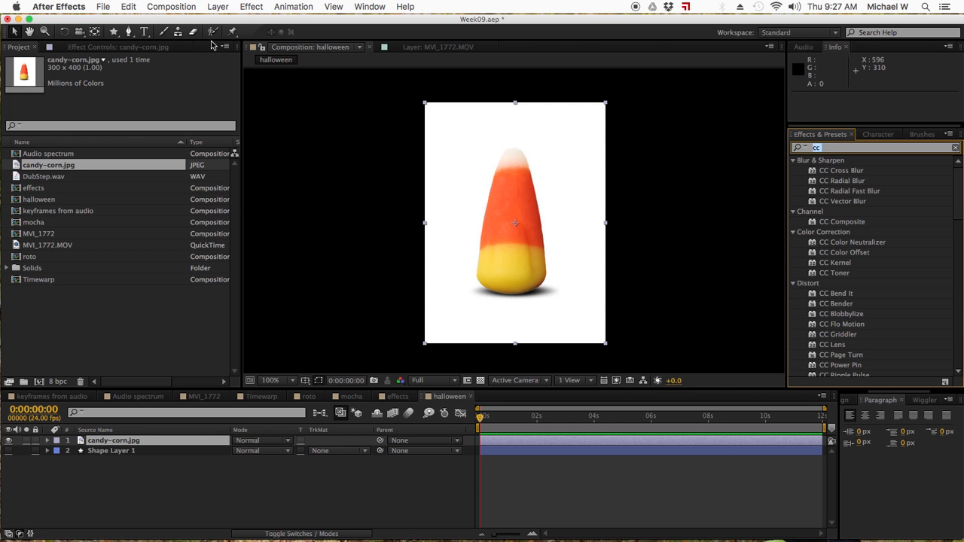
click(129, 31)
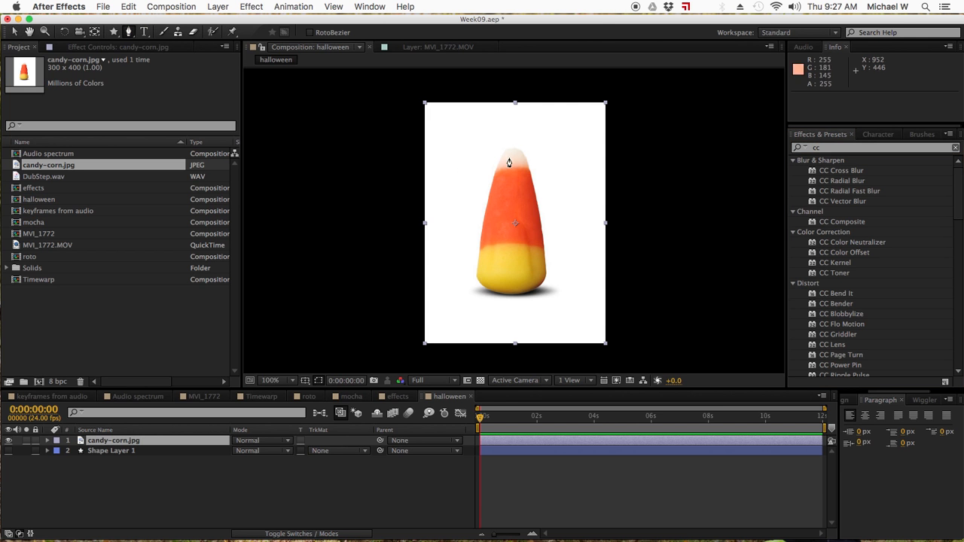
drag(506, 150, 492, 191)
click(493, 184)
drag(480, 253, 546, 267)
drag(543, 232, 542, 227)
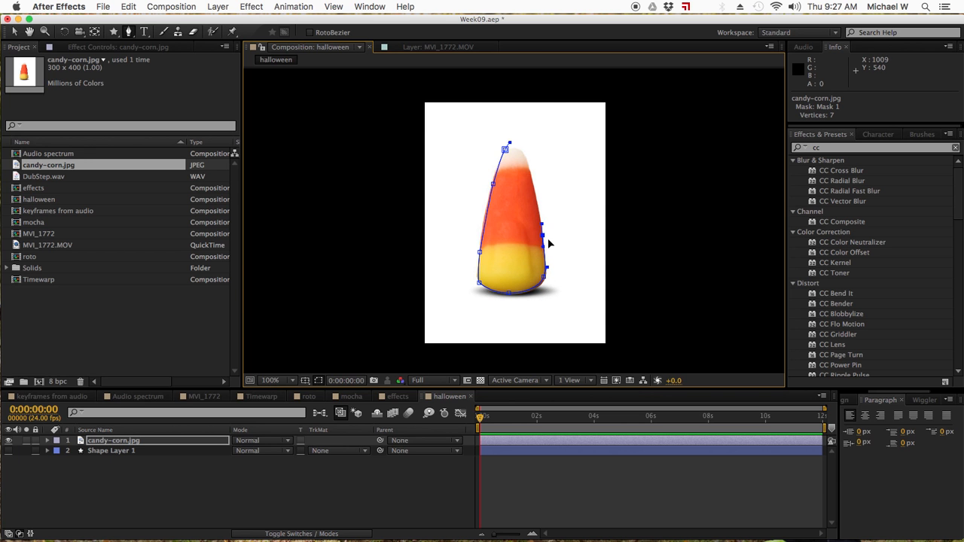
drag(527, 167, 513, 149)
click(505, 150)
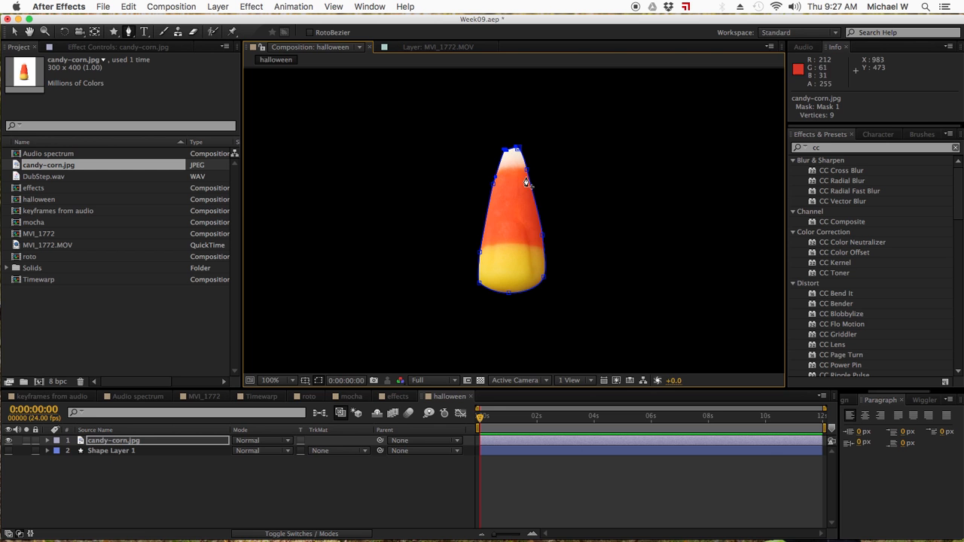
click(131, 497)
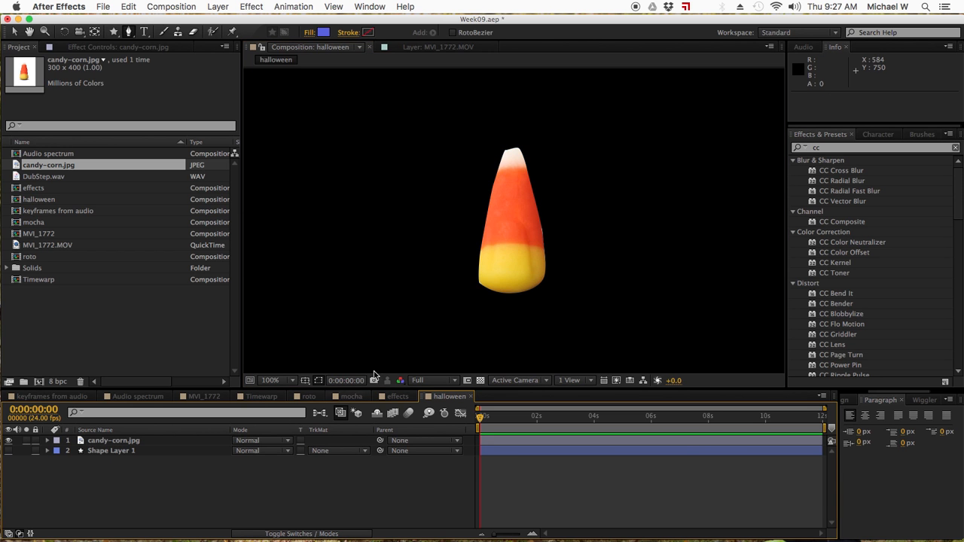
Scale the candy-corn layer down to 18%.
click(123, 443)
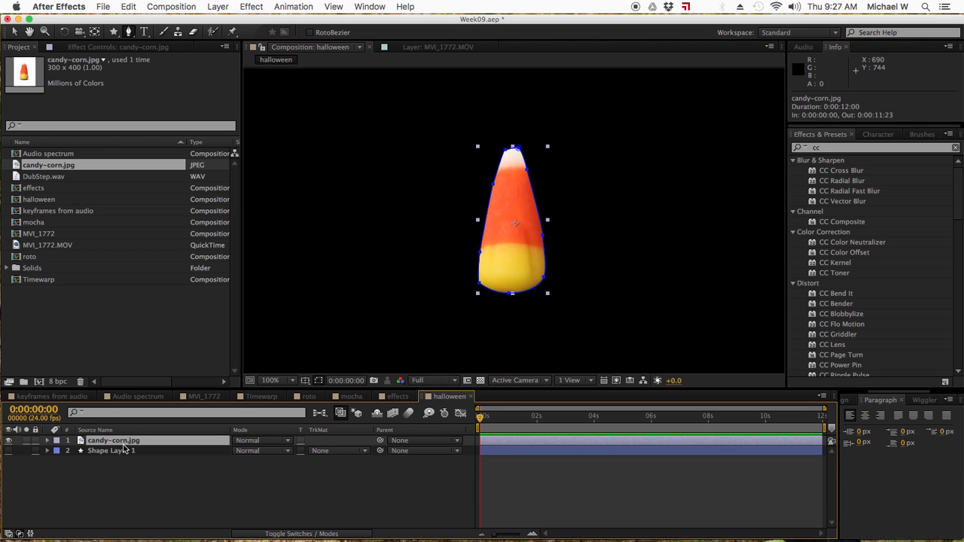
key(s)
drag(283, 460, 242, 466)
click(257, 492)
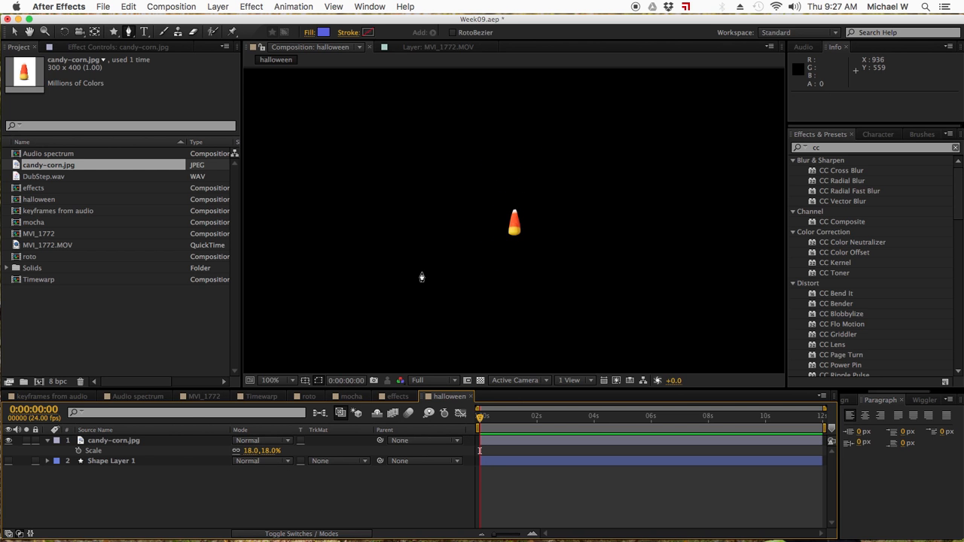
Reveal the candy-corn layer's Position property, and make the star layer visible again and lock it.
click(137, 442)
key(p)
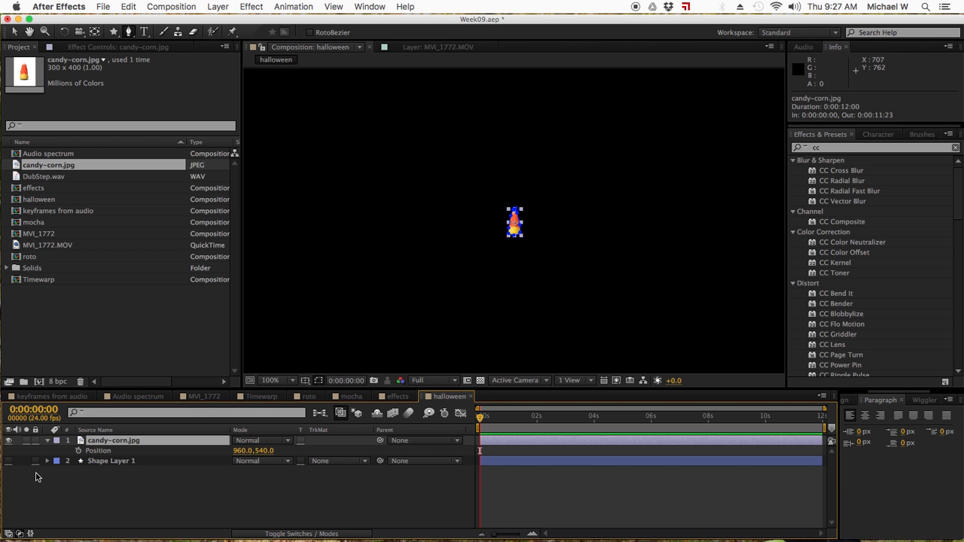
click(9, 461)
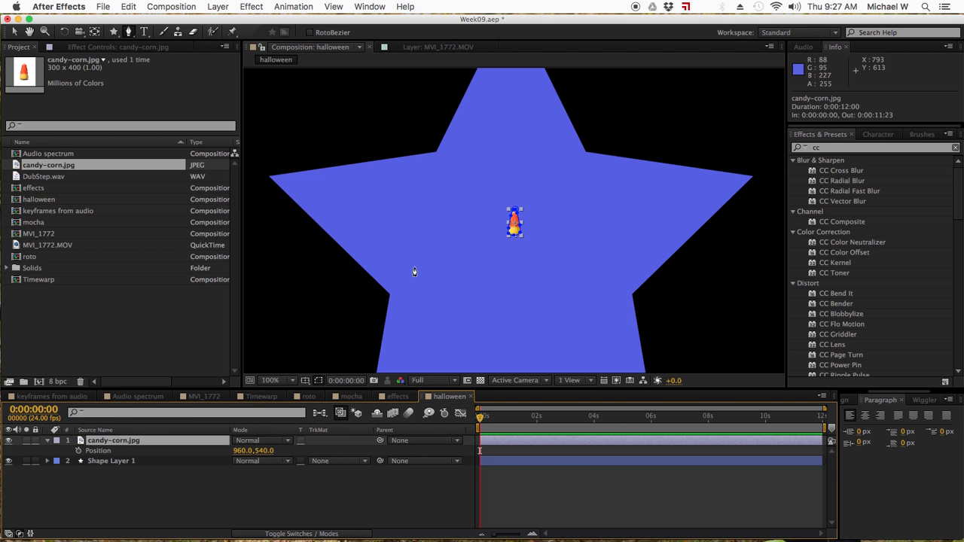
key(comma)
key(comma)
key(comma)
key(comma)
key(period)
key(period)
click(101, 442)
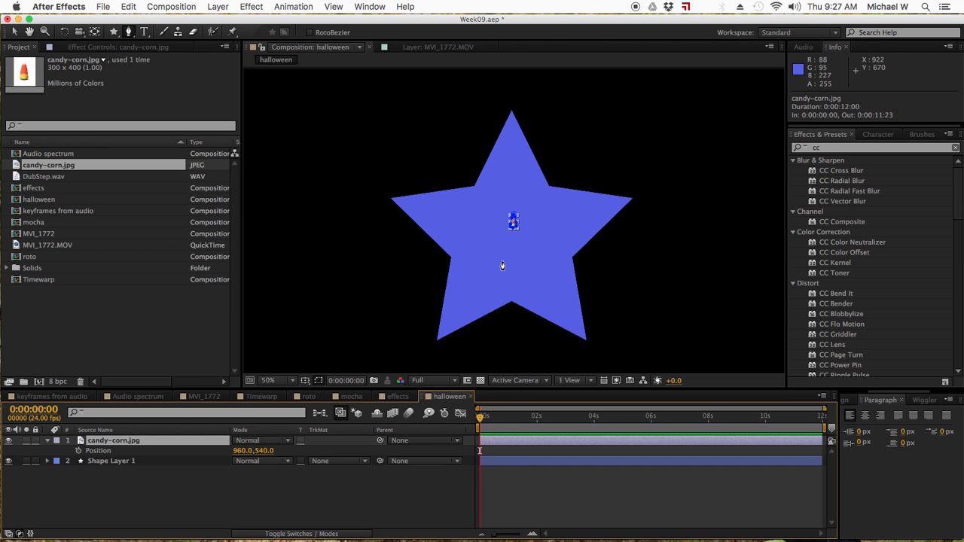
click(35, 461)
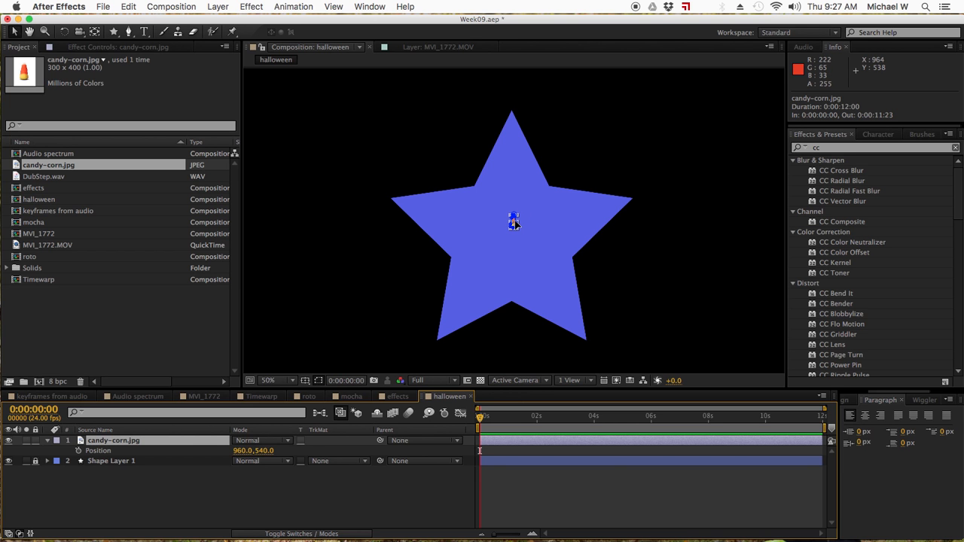
Nudge the candy-corn layer out past the star's left arm and around to just above its top point, at position 960, 120.
drag(516, 221, 502, 202)
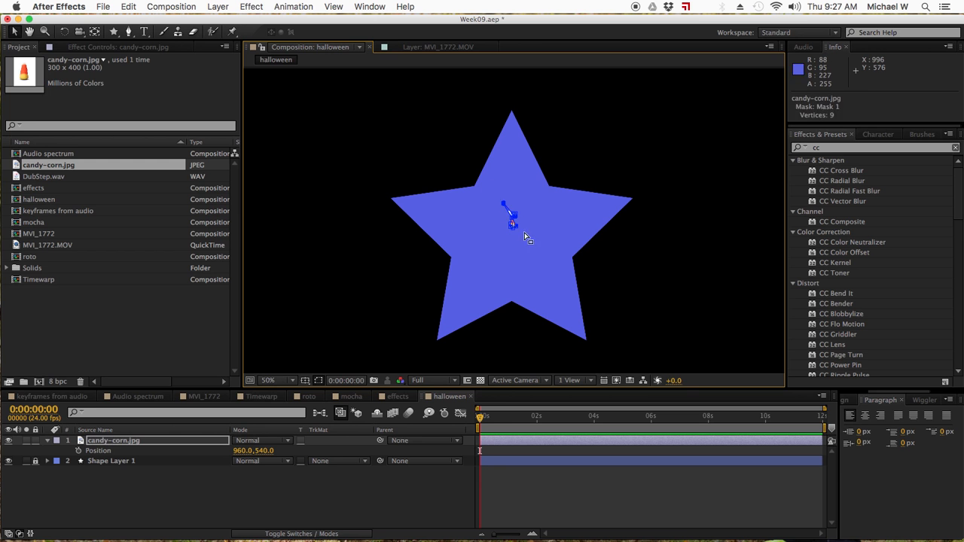
key(super+z)
click(509, 441)
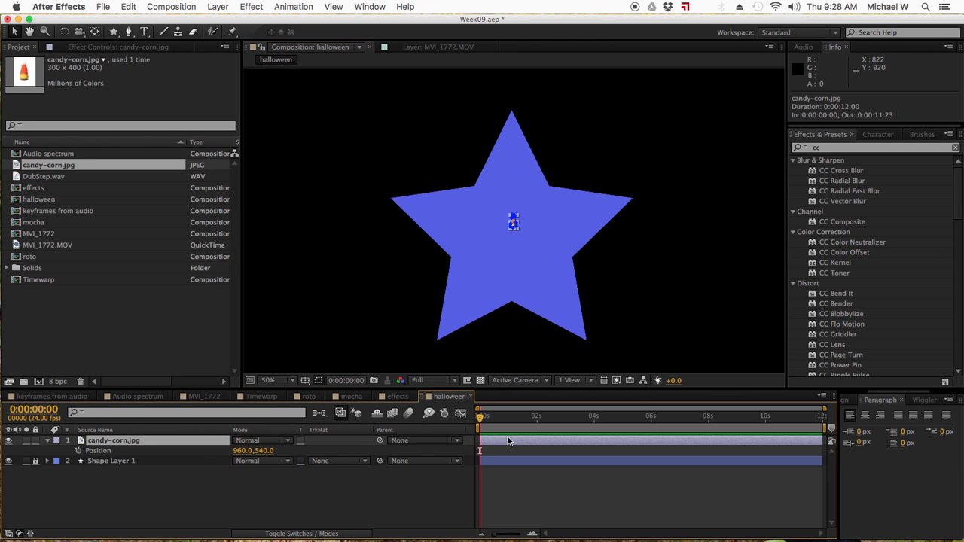
key(alt+shift+p)
key(shift+Left)
key(shift+Left)
key(shift+Left)
key(shift+Left)
key(shift+Left)
key(shift+Left)
key(shift+Left)
key(shift+Left)
key(shift+Left)
key(shift+Left)
key(shift+Left)
key(shift+Left)
key(shift+Left)
key(shift+Left)
key(shift+Left)
key(shift+Left)
key(shift+Left)
key(shift+Left)
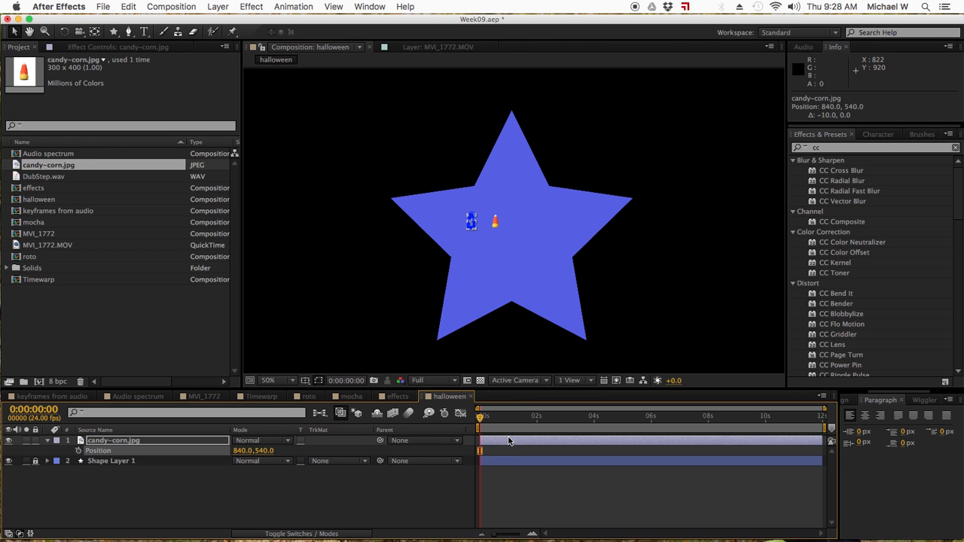
key(shift+Left)
key(shift+Left)
key(shift+Left)
key(shift+Left)
key(shift+Left)
key(shift+Left)
key(shift+Left)
key(shift+Left)
key(shift+Left)
key(shift+Left)
key(shift+Left)
key(shift+Left)
key(shift+Left)
key(shift+Left)
key(shift+Left)
key(shift+Left)
key(shift+Left)
key(shift+Left)
key(shift+Left)
key(shift+Left)
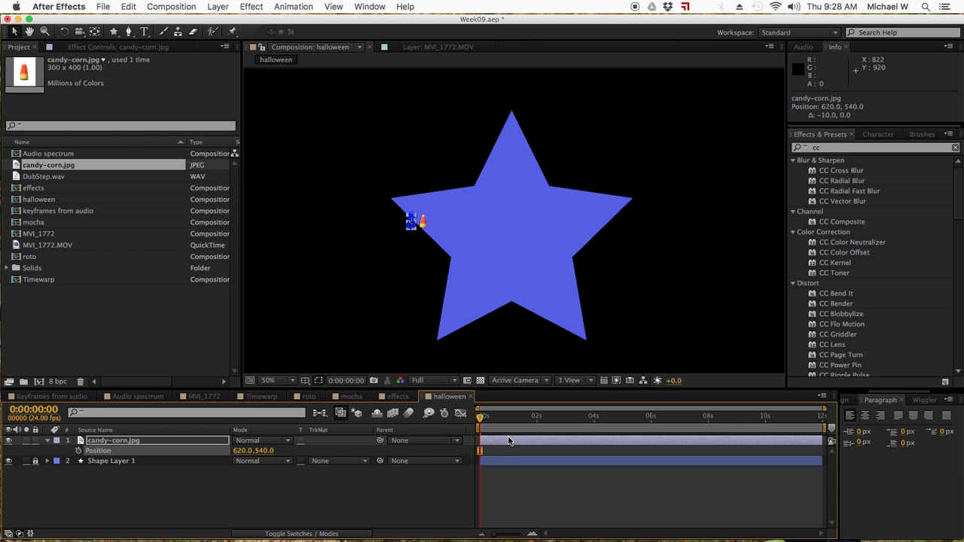
key(shift+Up)
key(shift+Up)
key(shift+Up)
key(shift+Up)
key(shift+Up)
key(shift+Up)
key(shift+Up)
key(shift+Up)
key(shift+Up)
key(shift+Up)
key(shift+Up)
key(shift+Up)
key(shift+Up)
key(shift+Up)
key(shift+Up)
key(shift+Up)
key(shift+Up)
key(shift+Up)
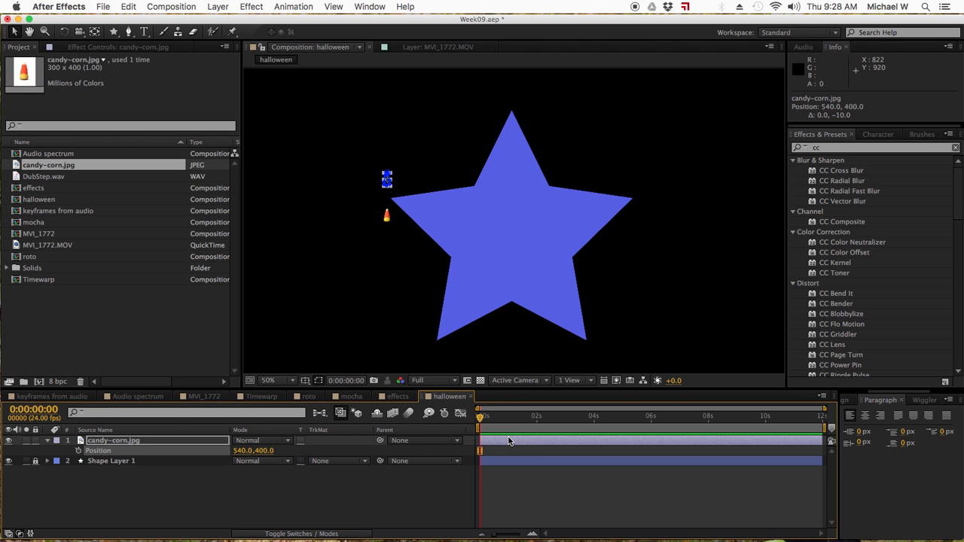
key(shift+Right)
key(shift+Right)
key(shift+Right)
key(shift+Right)
key(shift+Right)
key(shift+Right)
key(shift+Right)
key(shift+Right)
key(shift+Right)
key(shift+Right)
key(shift+Right)
key(shift+Right)
key(shift+Right)
key(shift+Right)
key(shift+Right)
key(shift+Right)
key(shift+Right)
key(shift+Right)
key(shift+Right)
key(shift+Right)
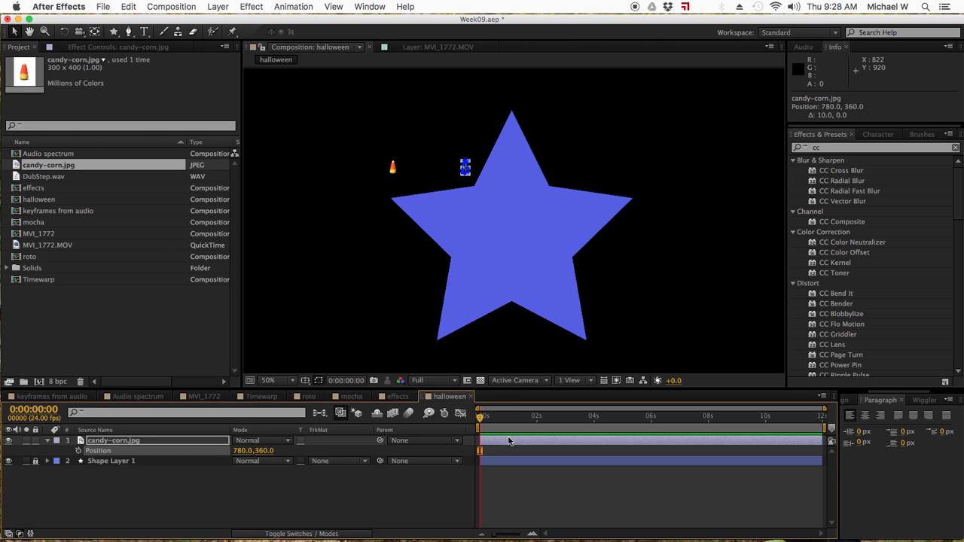
key(shift+Right)
key(shift+Right)
key(shift+Right)
key(shift+Right)
key(shift+Right)
key(shift+Right)
key(shift+Right)
key(shift+Right)
key(shift+Right)
key(shift+Right)
key(shift+Up)
key(shift+Up)
key(shift+Up)
key(shift+Up)
key(shift+Up)
key(shift+Up)
key(shift+Up)
key(shift+Up)
key(shift+Up)
key(shift+Up)
key(shift+Up)
key(shift+Up)
key(shift+Up)
key(shift+Up)
key(shift+Up)
key(shift+Up)
key(shift+Up)
key(shift+Up)
key(shift+Up)
key(shift+Up)
key(shift+Up)
key(shift+Up)
key(shift+Up)
key(shift+Up)
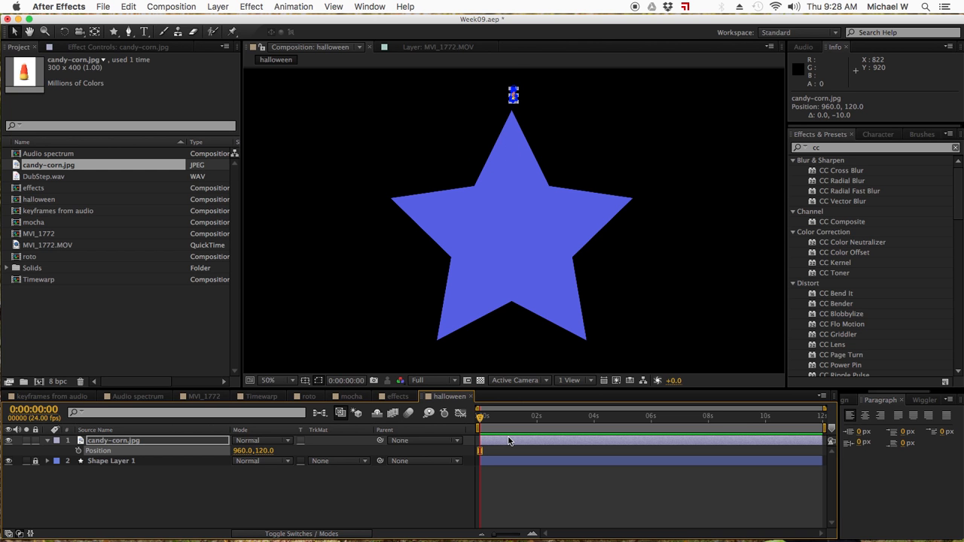
Set a starting Position keyframe for the candy-corn layer at 960, 120 on frame 0.
key(p)
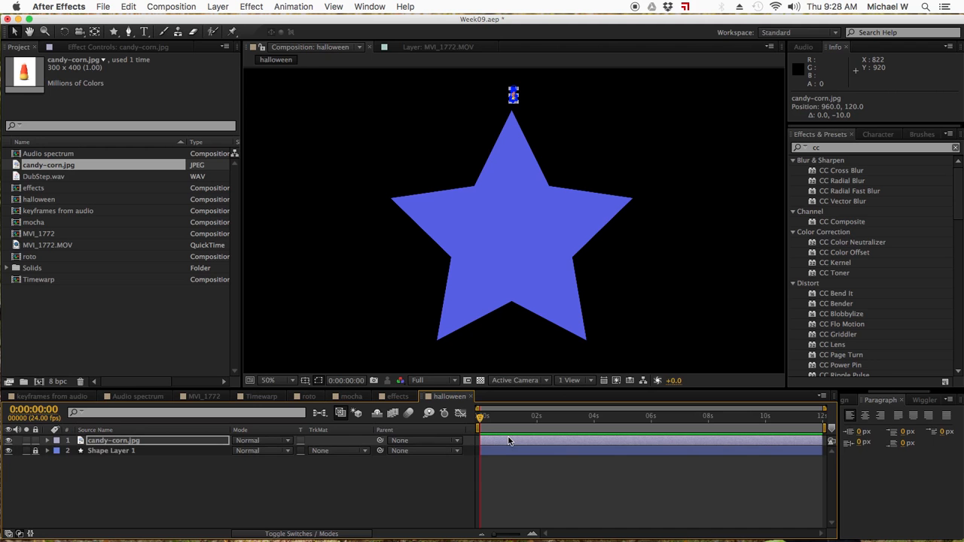
key(alt+shift+p)
click(79, 452)
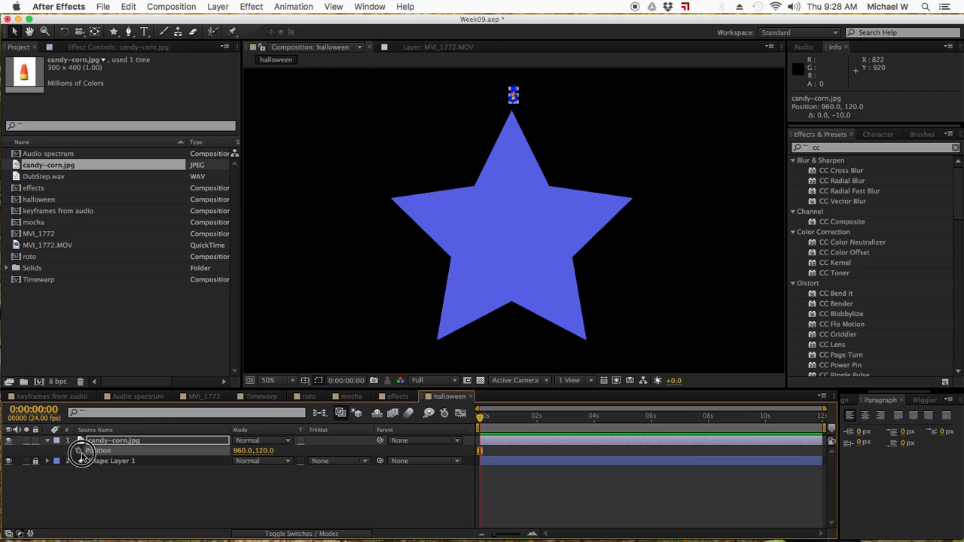
Keyframe the candy's fall to 960, 942 at frame 11, with a small bounce to Y 936 at frame 12 and 943 at frame 14.
key(shift+Page_Down)
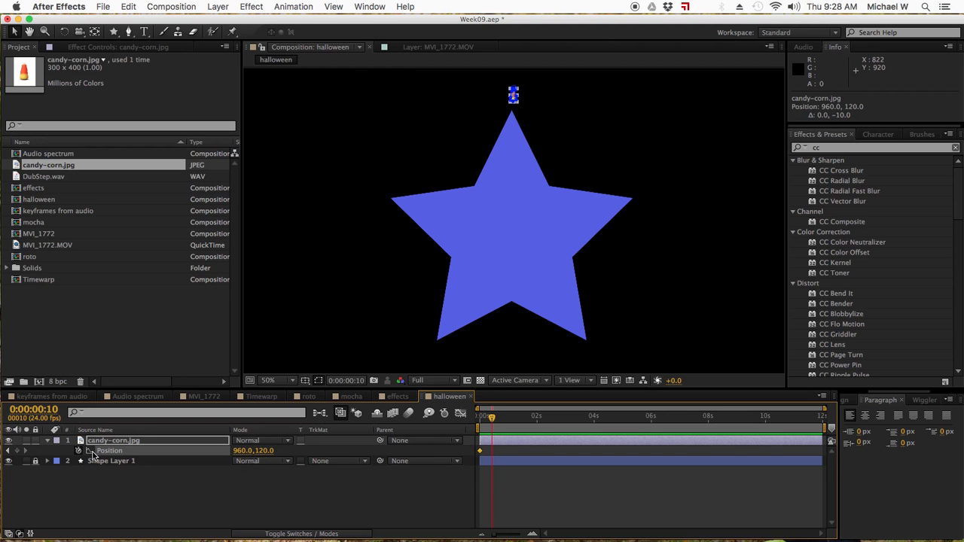
drag(269, 460, 747, 470)
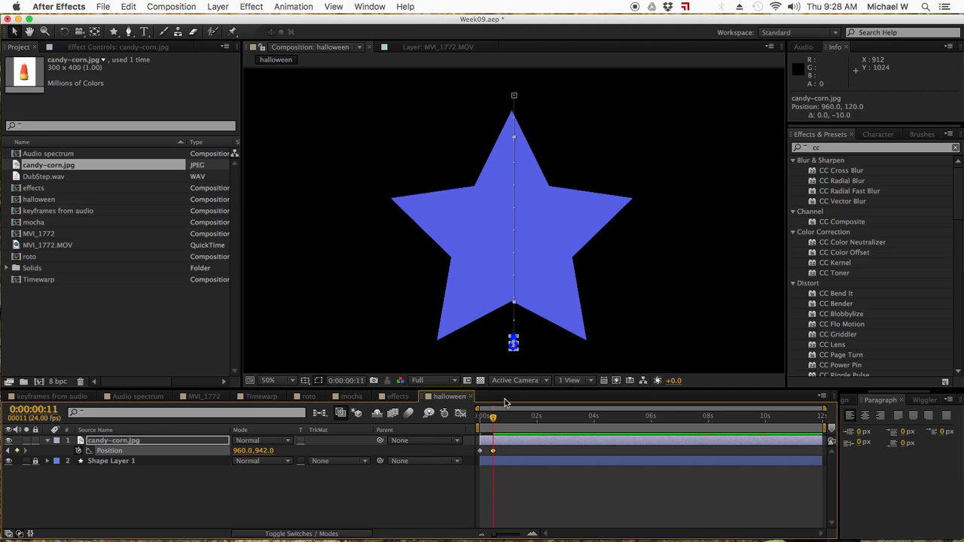
drag(493, 423, 494, 421)
drag(268, 454, 273, 458)
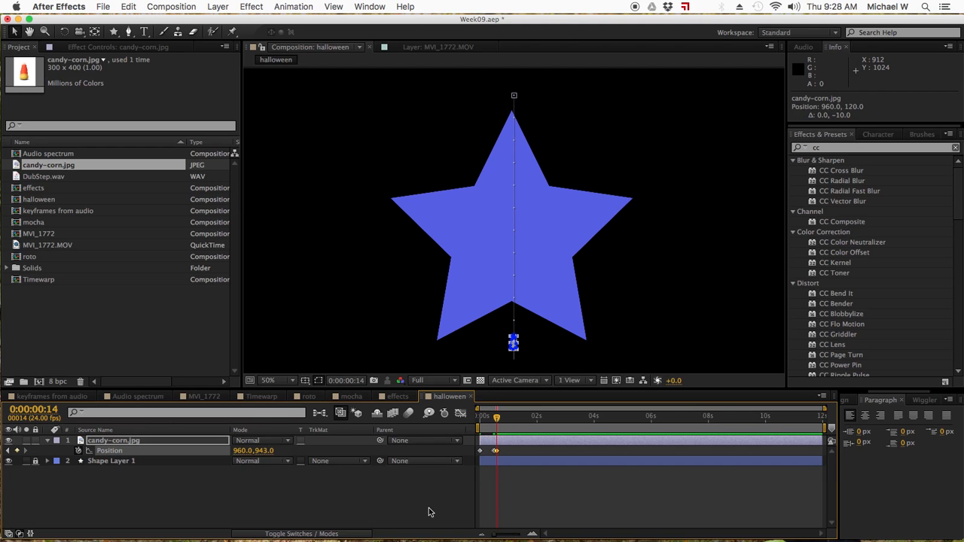
Show Rotation alongside Position for the candy-corn layer and keyframe Rotation at 0° on frame 11 and 11° on frame 12.
drag(494, 537, 508, 537)
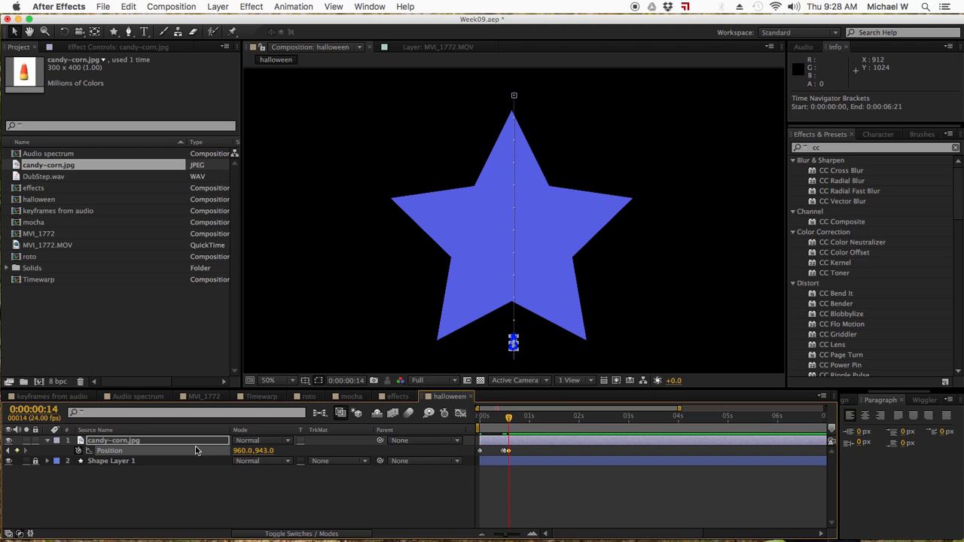
key(r)
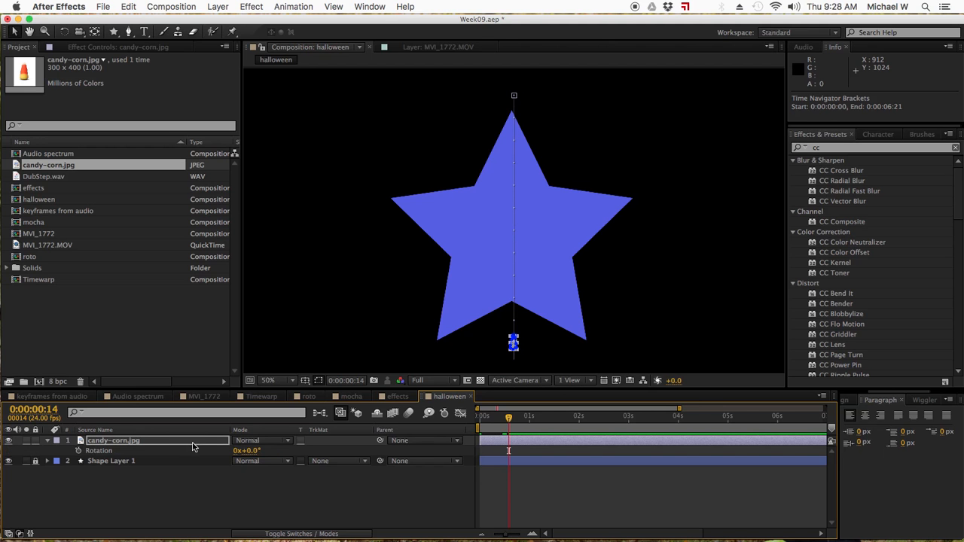
drag(504, 536, 511, 536)
key(shift+p)
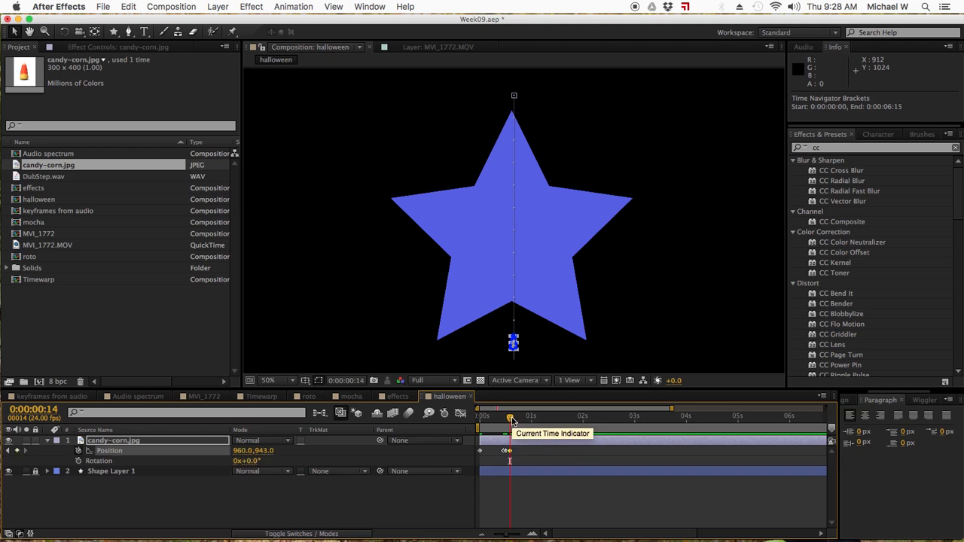
drag(511, 419, 509, 419)
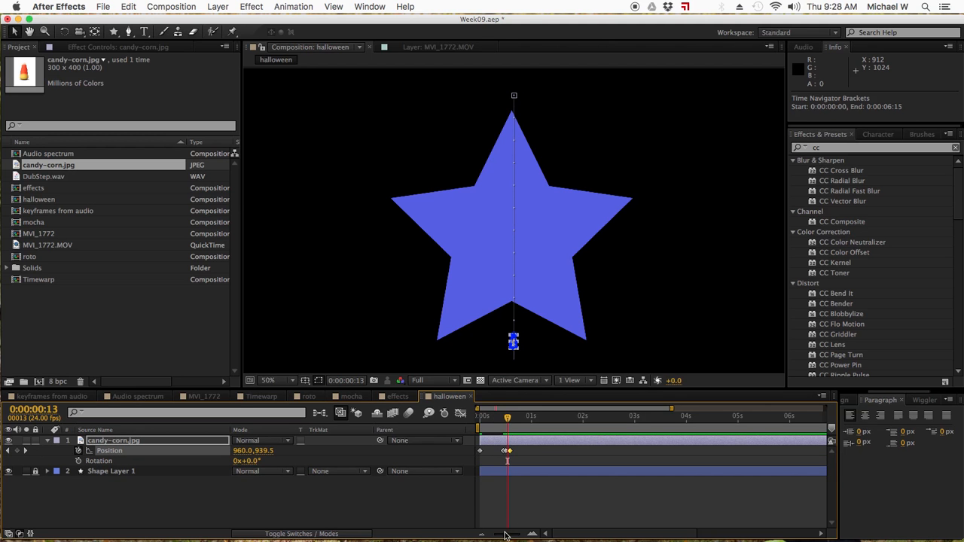
drag(505, 535, 520, 533)
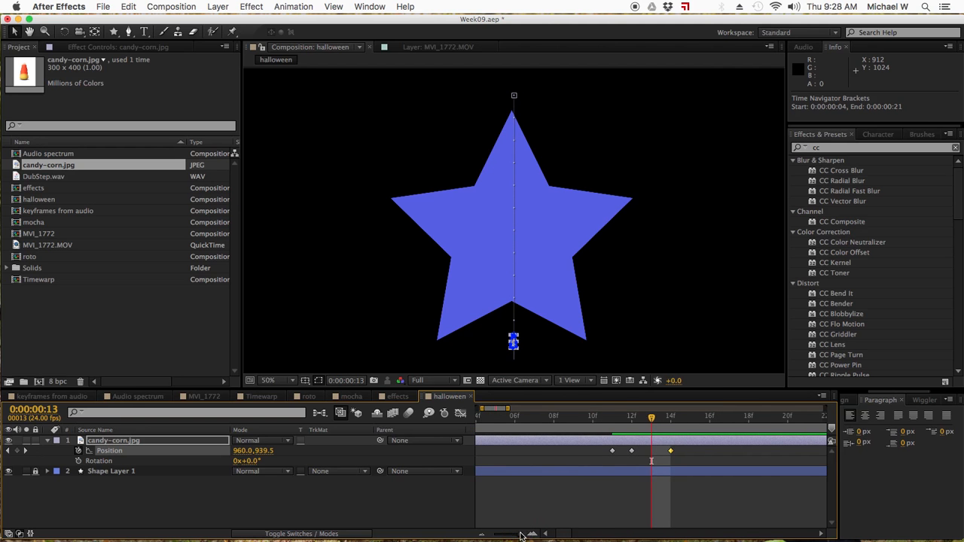
drag(612, 417, 631, 418)
click(79, 460)
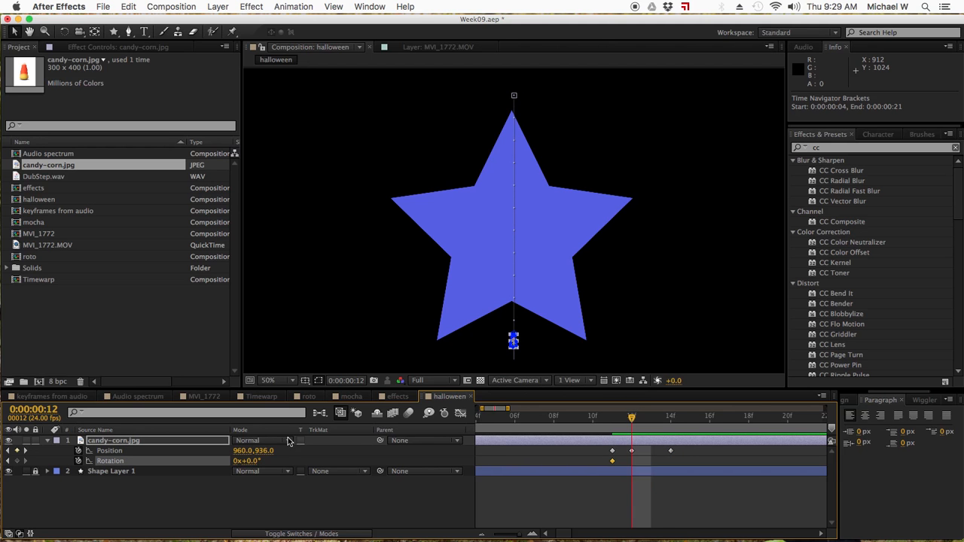
drag(250, 466, 262, 465)
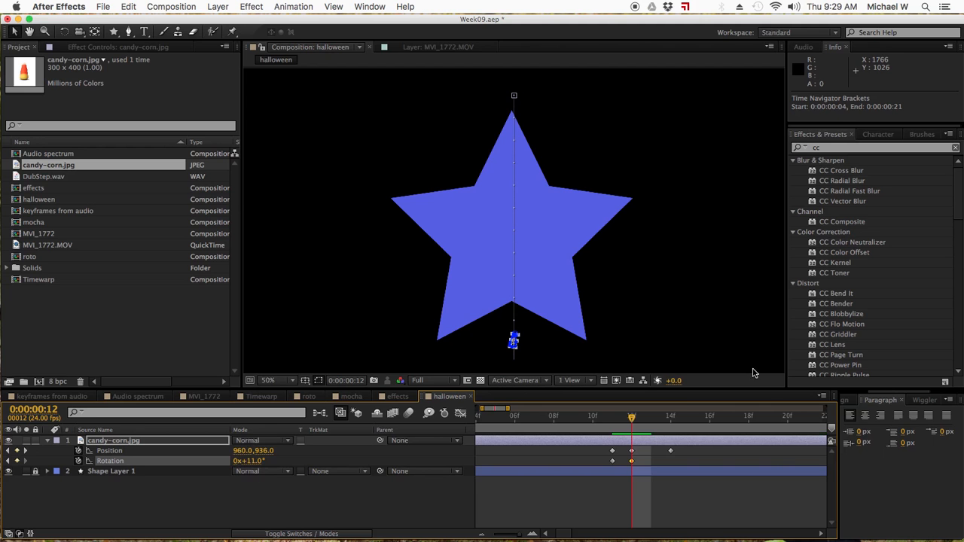
Add Rotation keyframes tilting the candy back at frame 13 and over to -88° at frame 14.
drag(623, 417, 652, 416)
drag(257, 465, 246, 465)
drag(654, 420, 668, 420)
drag(254, 461, 213, 467)
Apply Easy Ease to the candy's Position and Rotation keyframes from frame 11 to frame 14.
click(561, 505)
drag(603, 428, 581, 486)
right_click(614, 466)
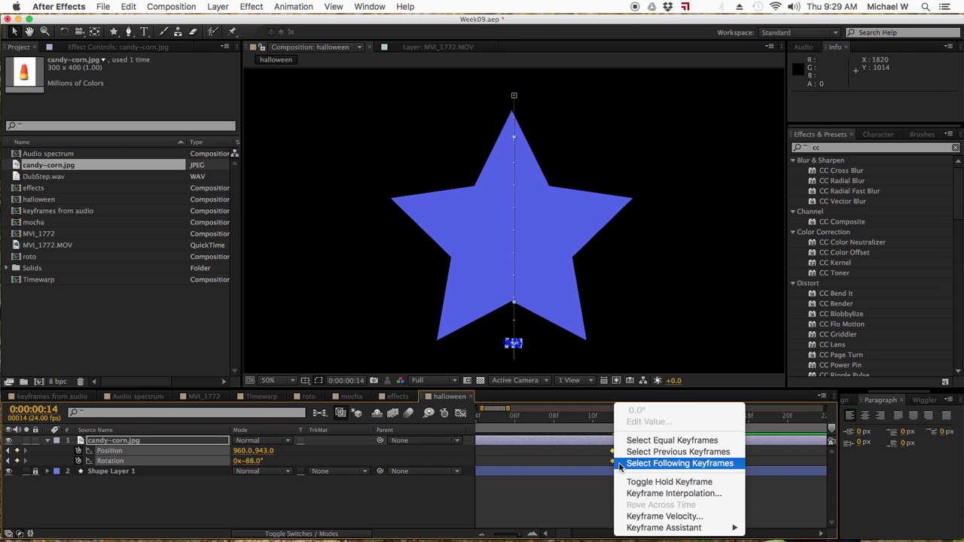
mouse_move(678, 528)
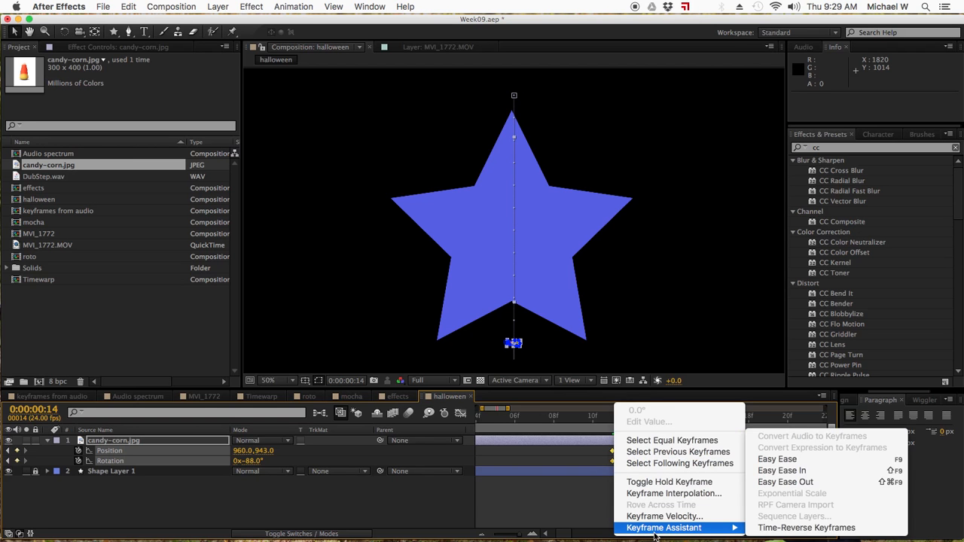
click(784, 459)
Reshape the Rotation speed curve between frames 12 and 14 in the Graph Editor, and return to the layer bar view.
click(631, 461)
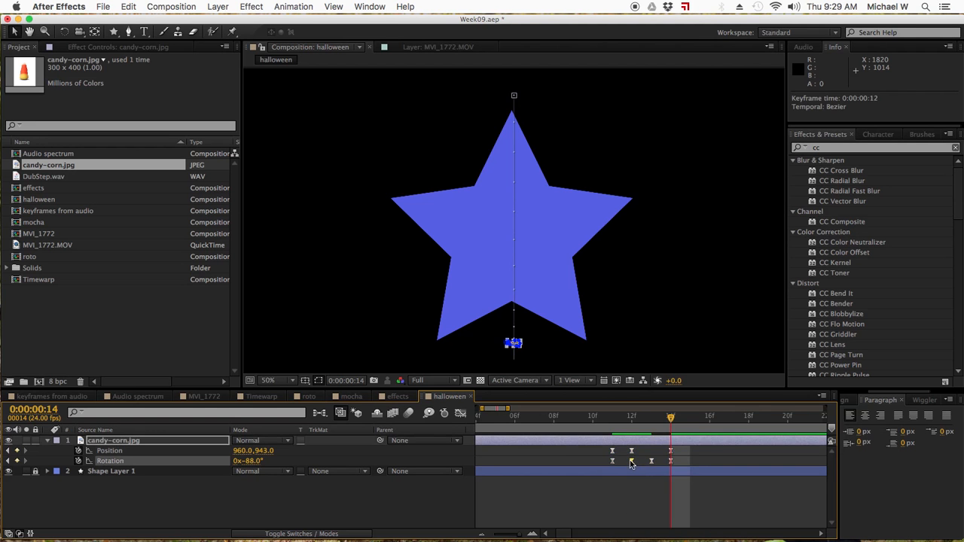
click(461, 414)
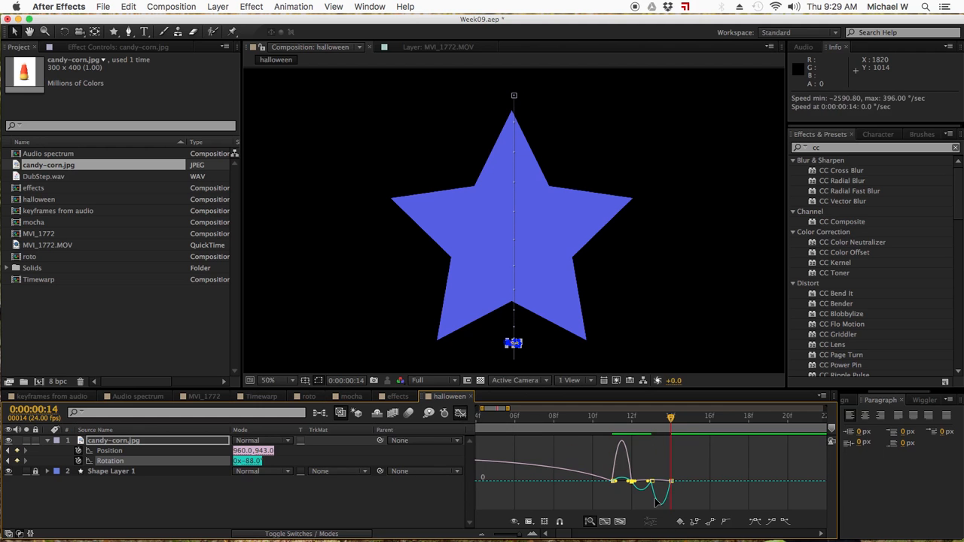
click(619, 523)
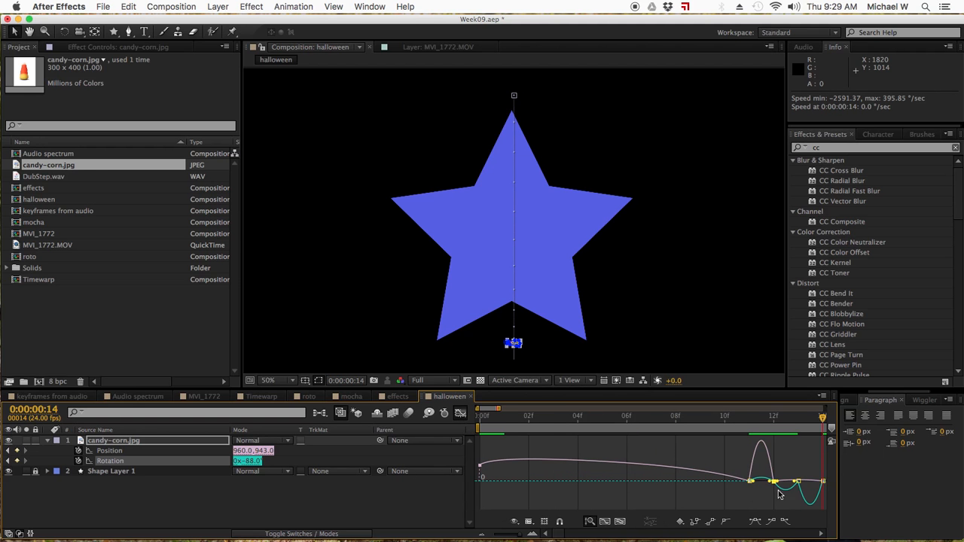
mouse_move(793, 482)
mouse_down()
mouse_move(782, 487)
mouse_move(812, 491)
mouse_move(806, 487)
mouse_up()
click(813, 483)
click(815, 488)
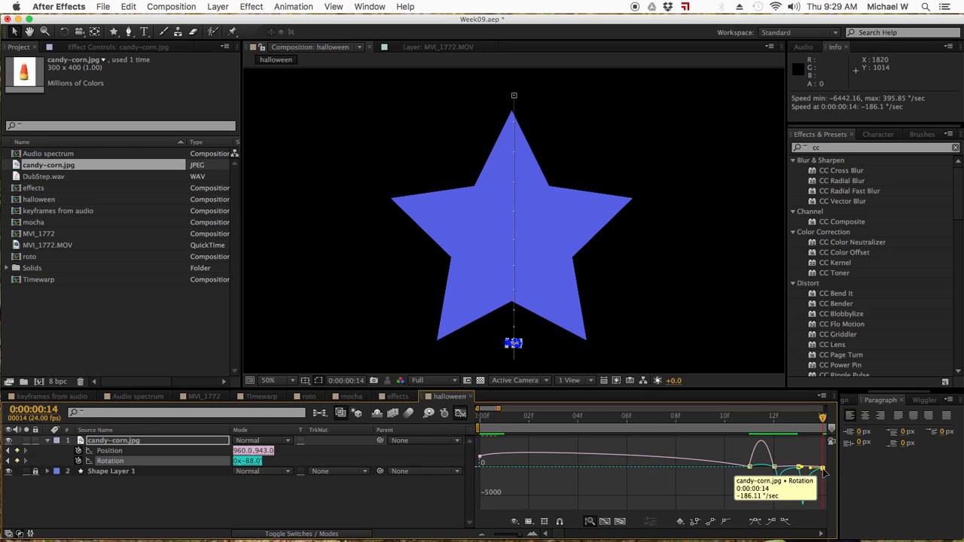
click(679, 491)
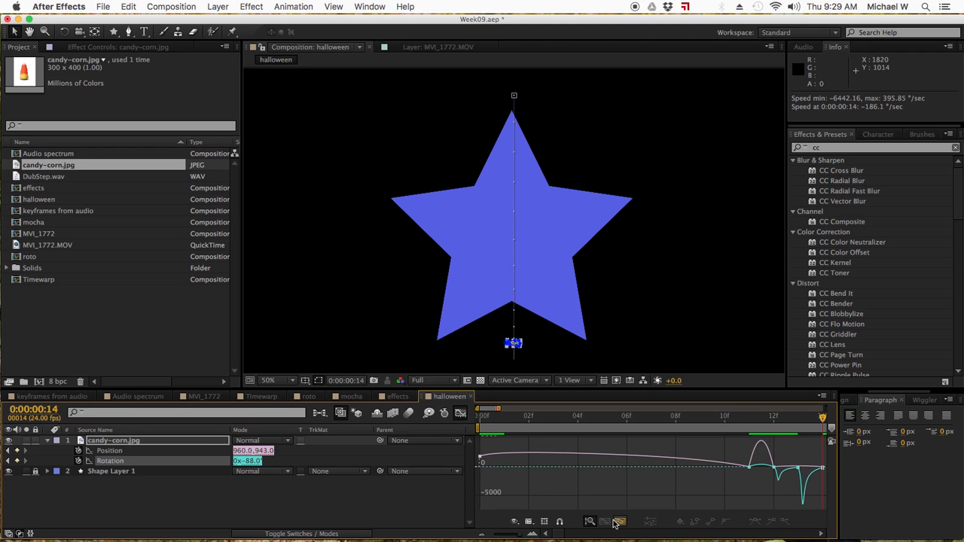
click(460, 413)
Return to frame 0 with the full timeline in view and duplicate the animated candy-corn layer.
key(Home)
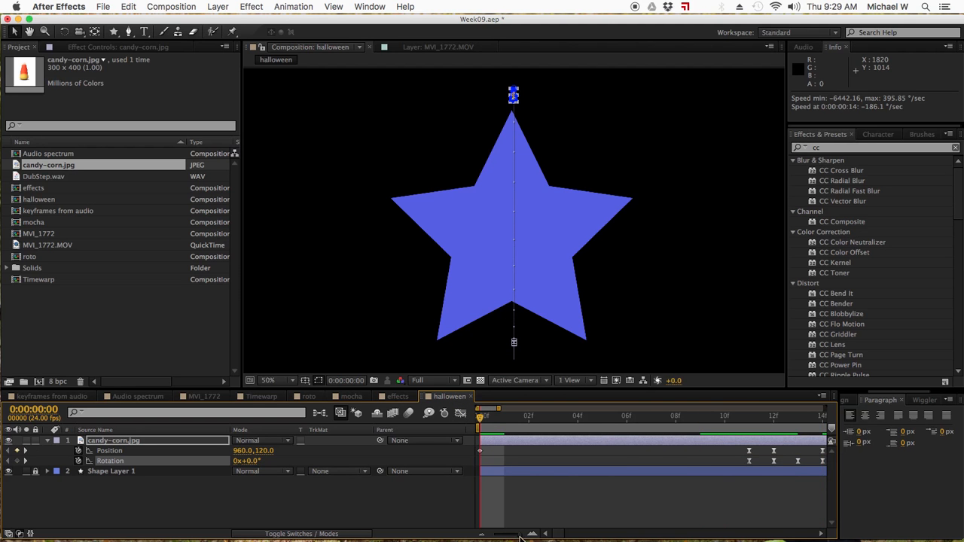
drag(520, 536, 486, 537)
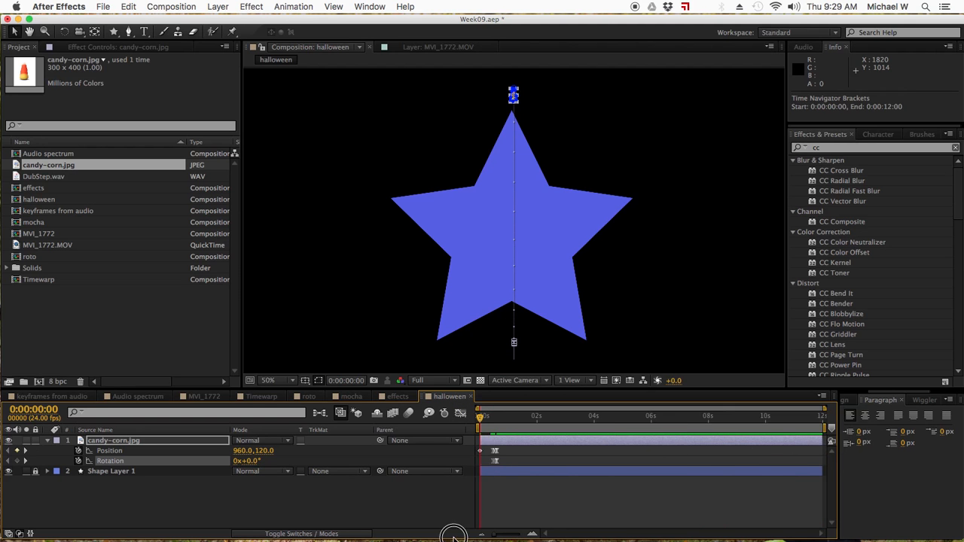
click(510, 444)
key(super+d)
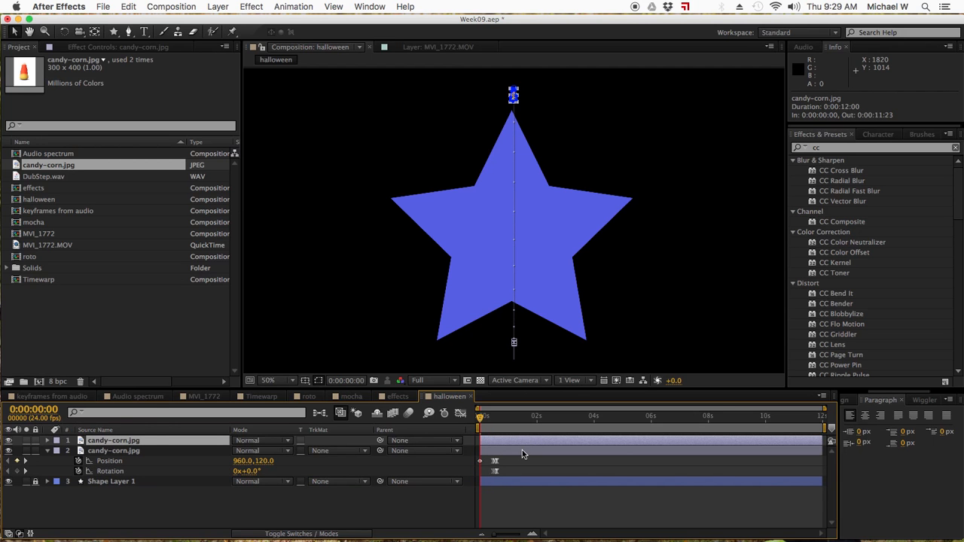
Shift all Position keyframes of the upper candy-corn copy together, setting X to 938 at frame 0.
key(p)
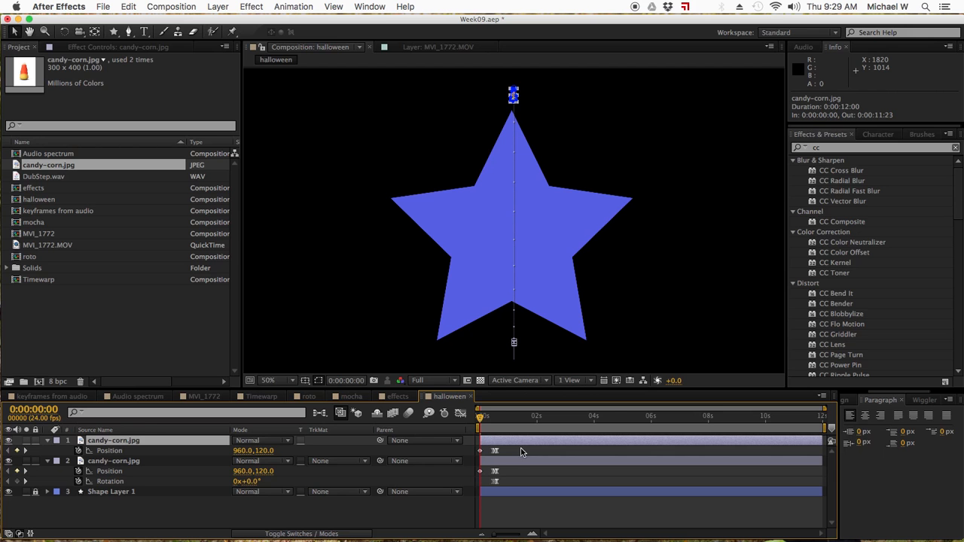
click(113, 452)
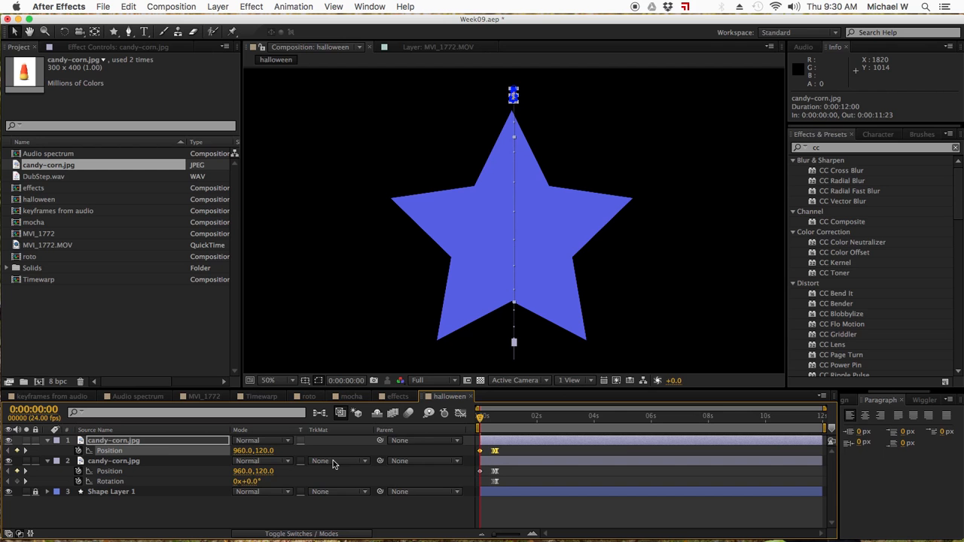
drag(249, 453, 235, 456)
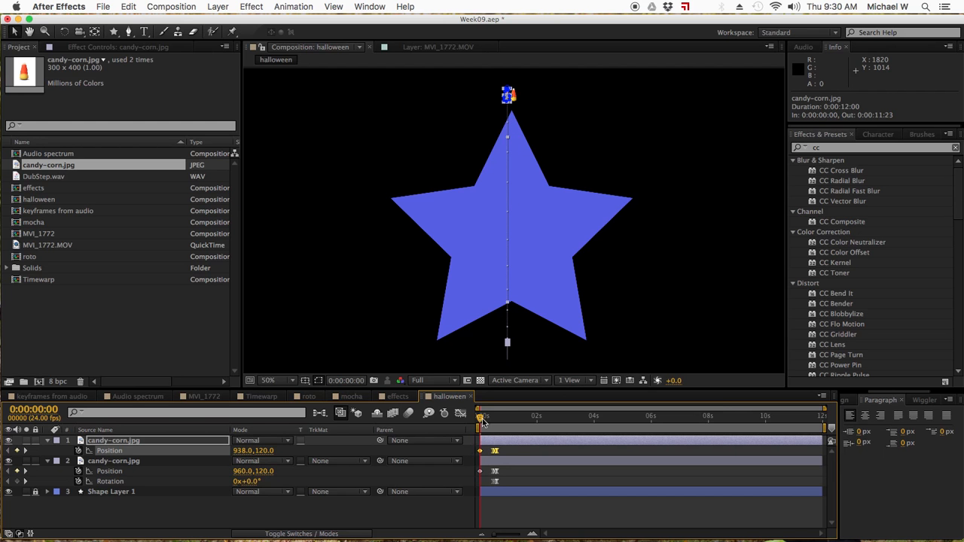
Compare the two candies up close at frame 10 and delay the upper candy-corn layer so it starts at frame 4.
drag(483, 419, 492, 419)
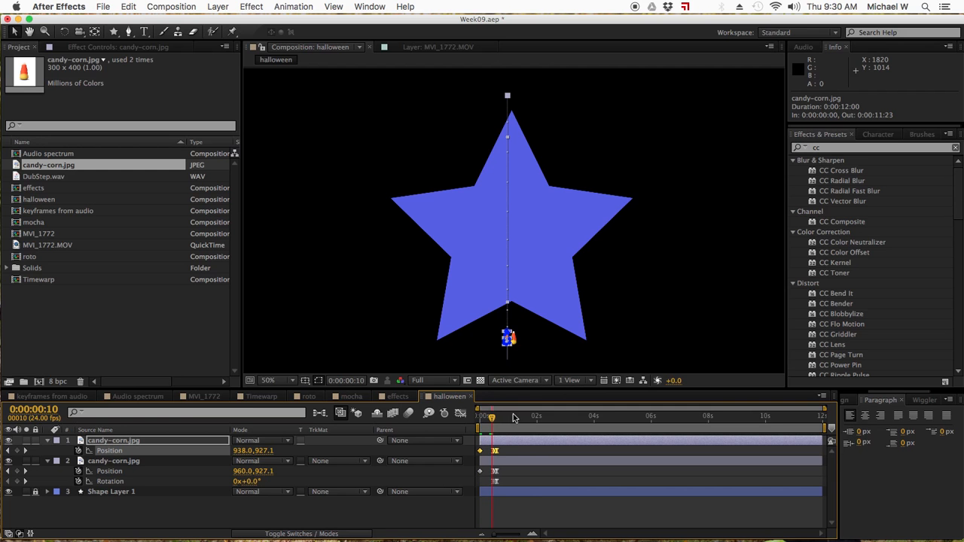
key(period)
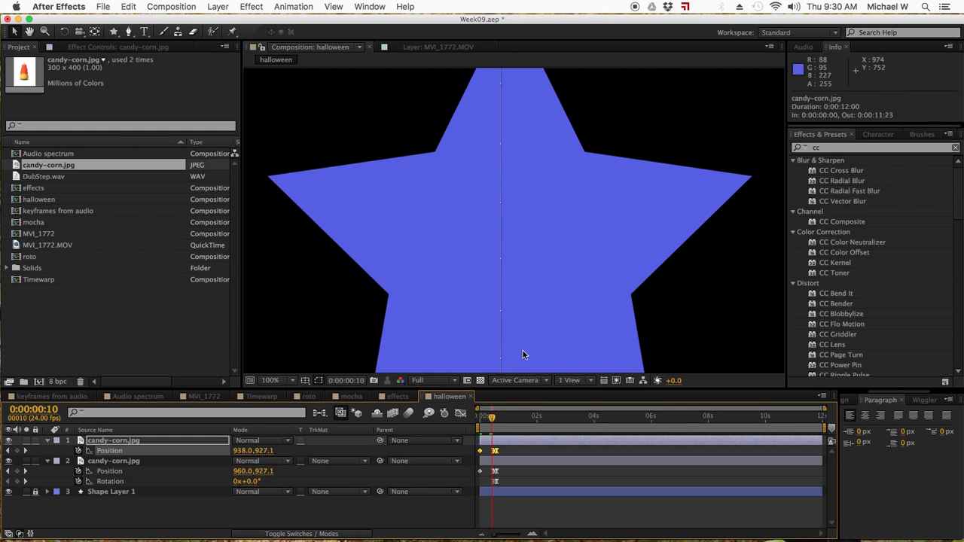
key(period)
drag(523, 350, 577, 140)
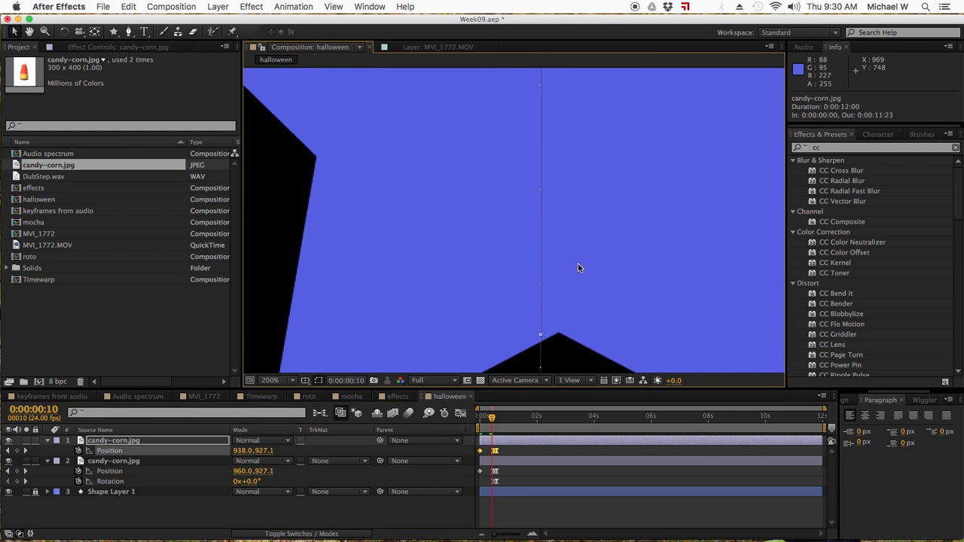
key(period)
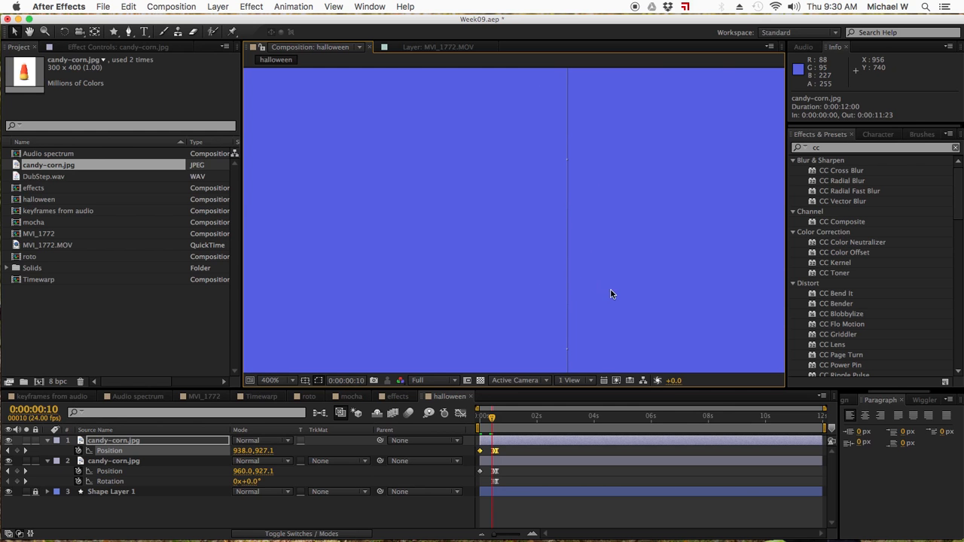
drag(614, 291, 595, 74)
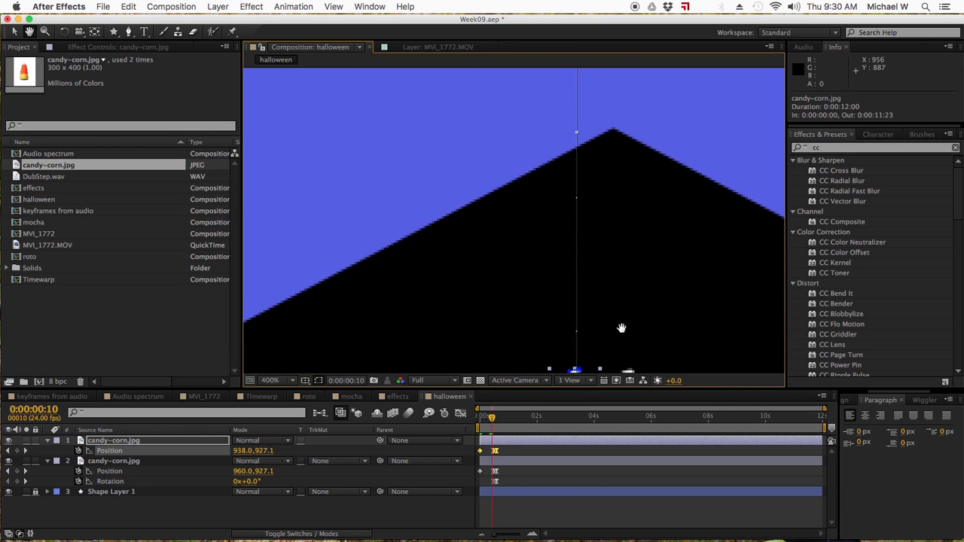
drag(620, 327, 586, 207)
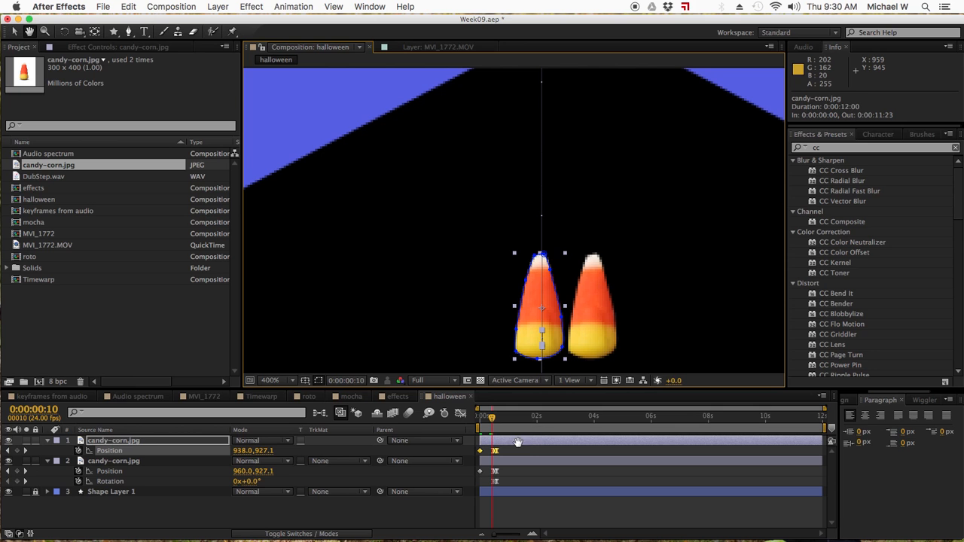
drag(517, 443, 519, 445)
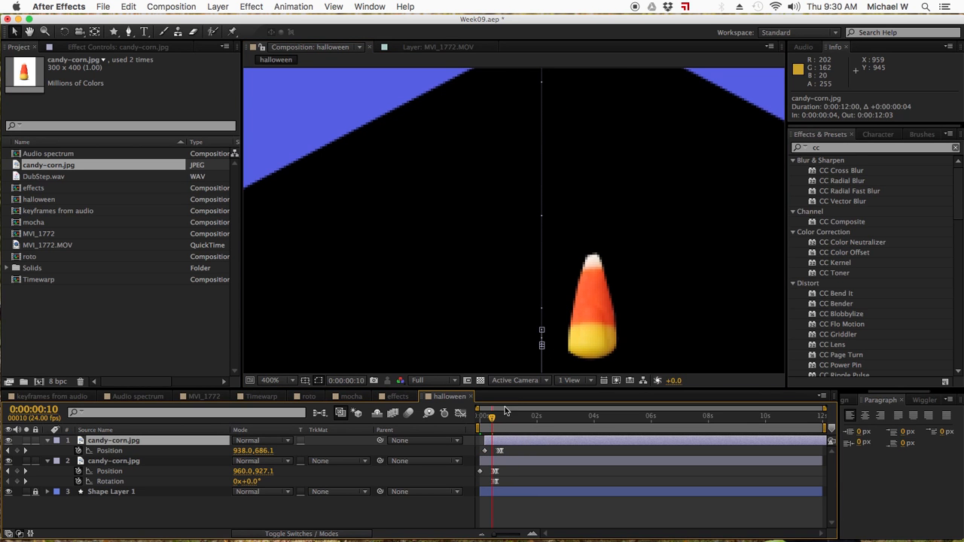
Pre-compose both candy-corn layers, with all their attributes, into a new composition named candy1.
click(290, 380)
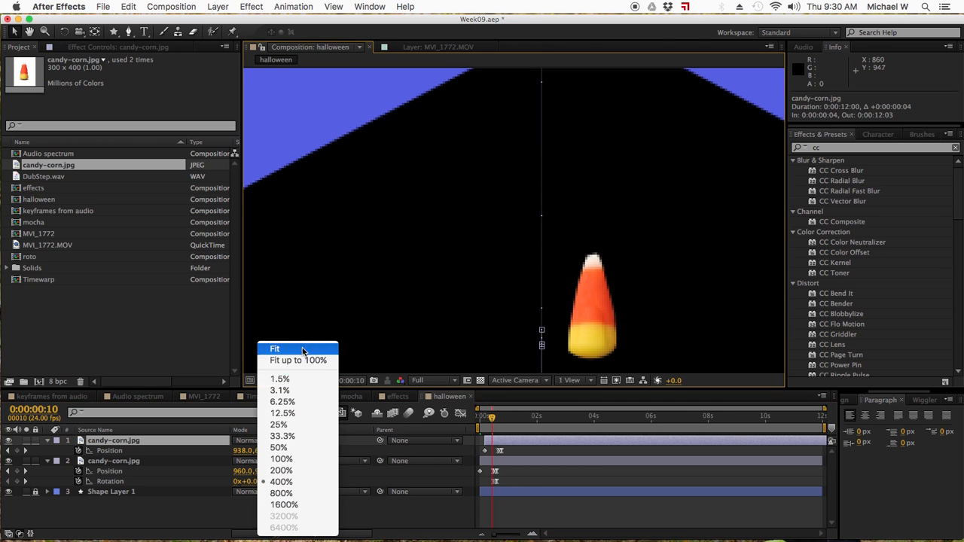
click(317, 359)
click(539, 520)
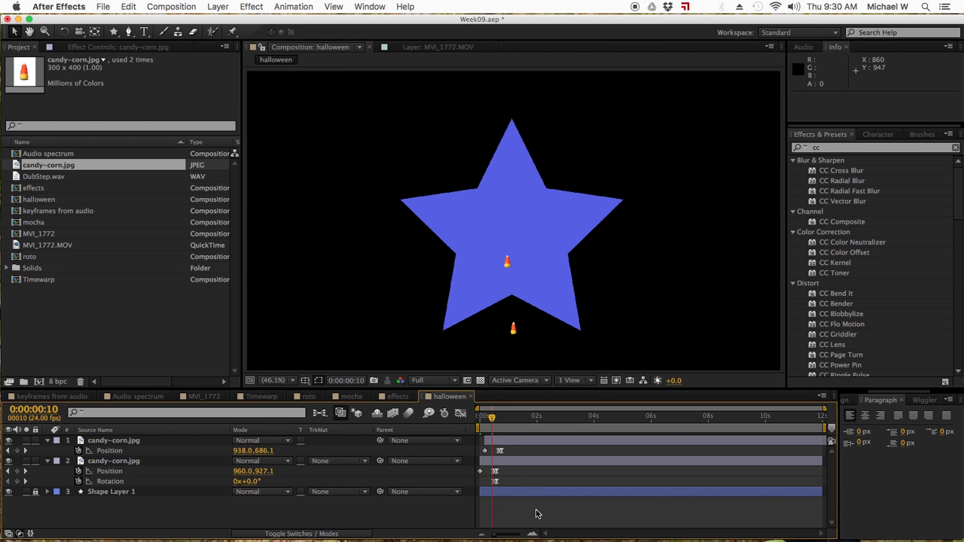
click(515, 443)
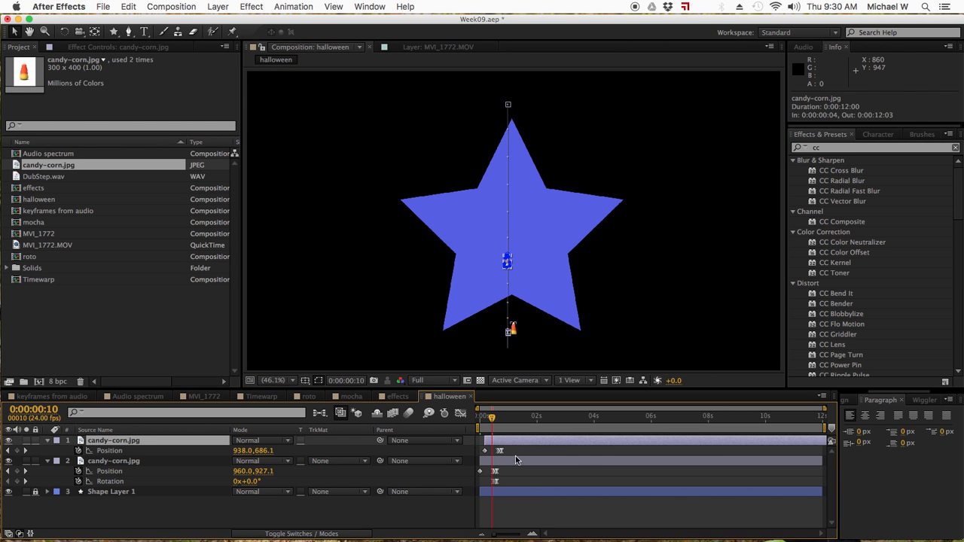
shift+click(516, 461)
right_click(517, 464)
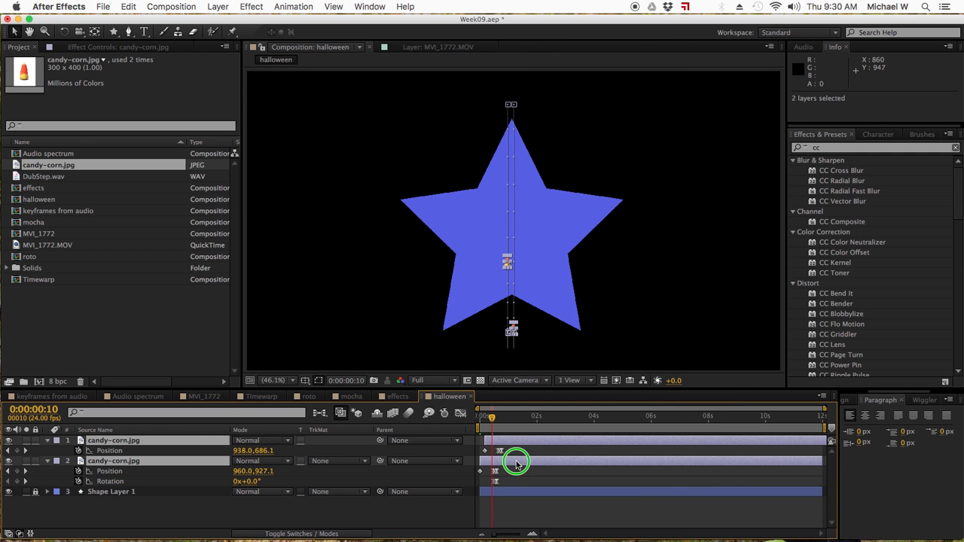
click(537, 445)
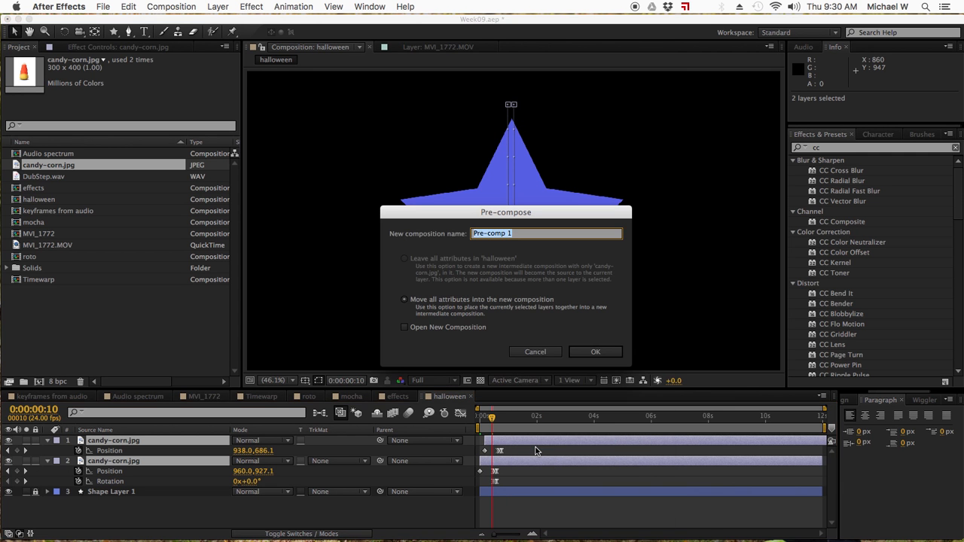
text(candy1)
key(Return)
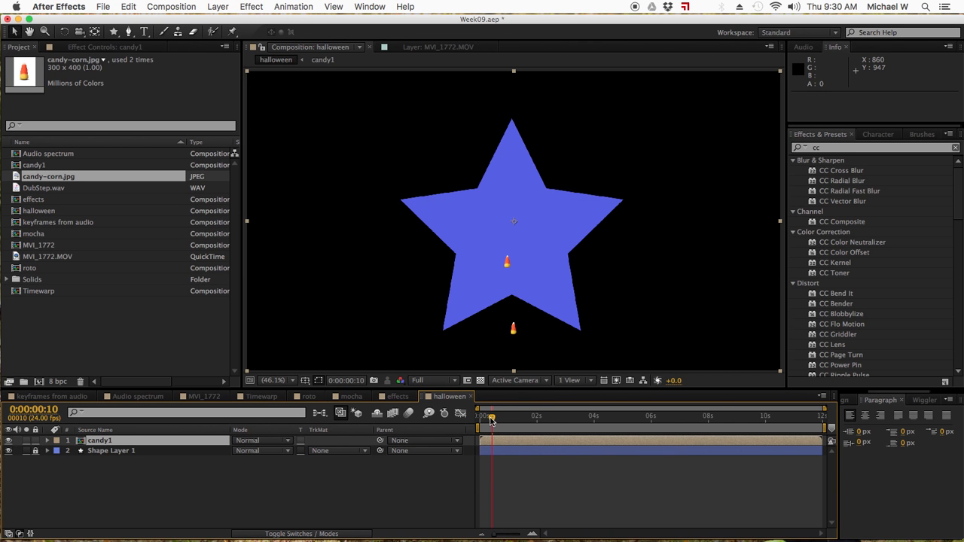
Duplicate the candy1 layer, start the copy at frame 2, and raise it to Y 528 while viewing frame 24.
mouse_move(492, 419)
mouse_down()
mouse_move(456, 415)
mouse_move(506, 417)
mouse_move(514, 444)
mouse_move(504, 419)
mouse_move(488, 419)
mouse_move(508, 419)
mouse_up()
key(super+d)
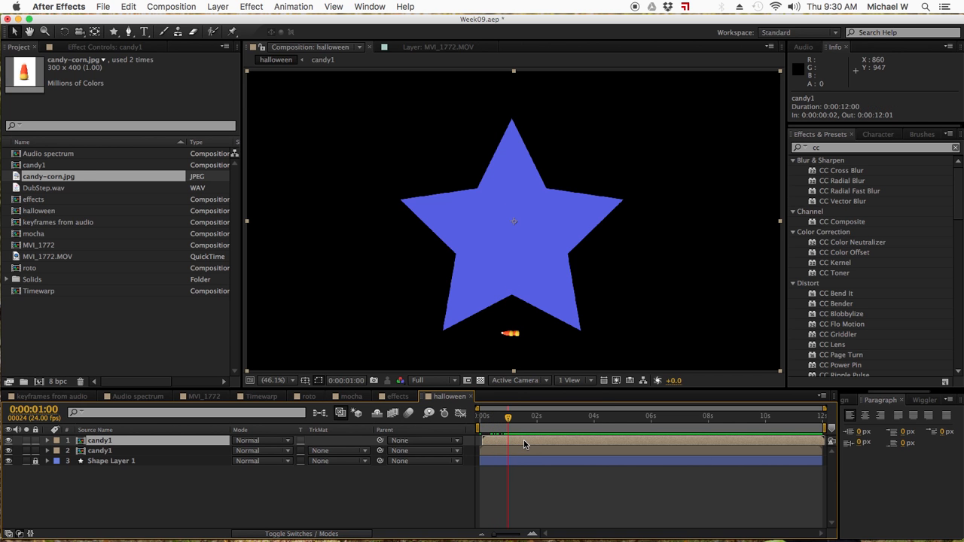
key(Up)
key(Up)
key(Up)
key(Up)
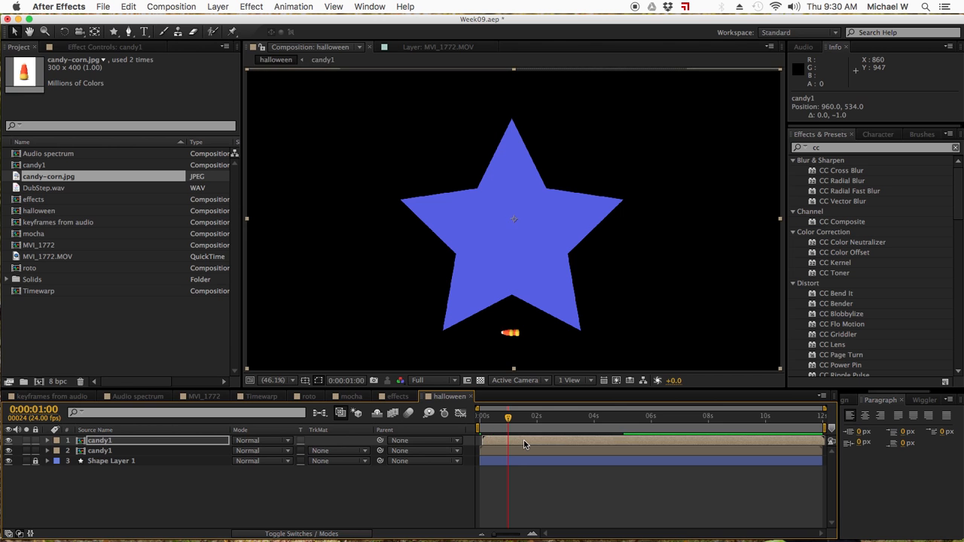
click(526, 461)
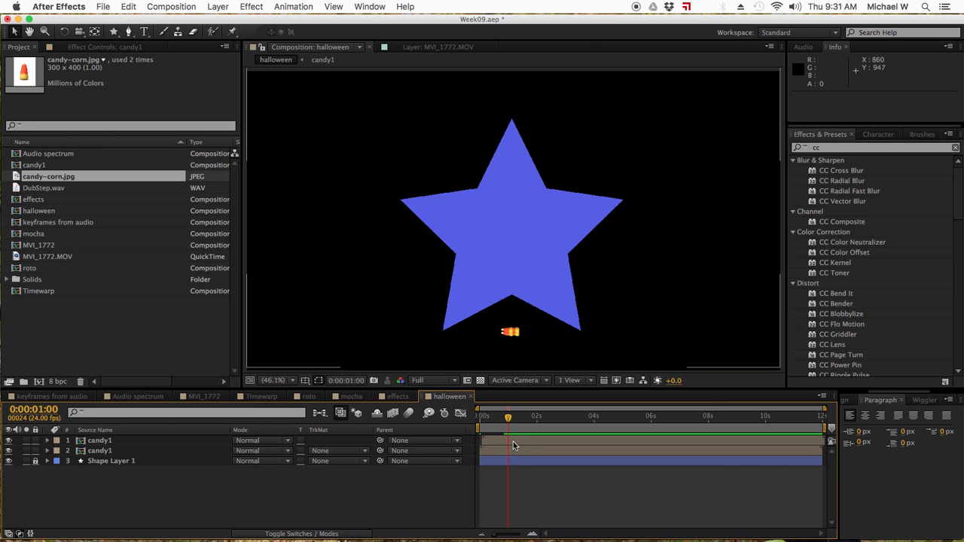
Shift the upper candy1 layer to X 980 and set its Rotation to 5 degrees.
click(513, 446)
key(shift+Right)
key(shift+Left)
key(shift+Left)
key(r)
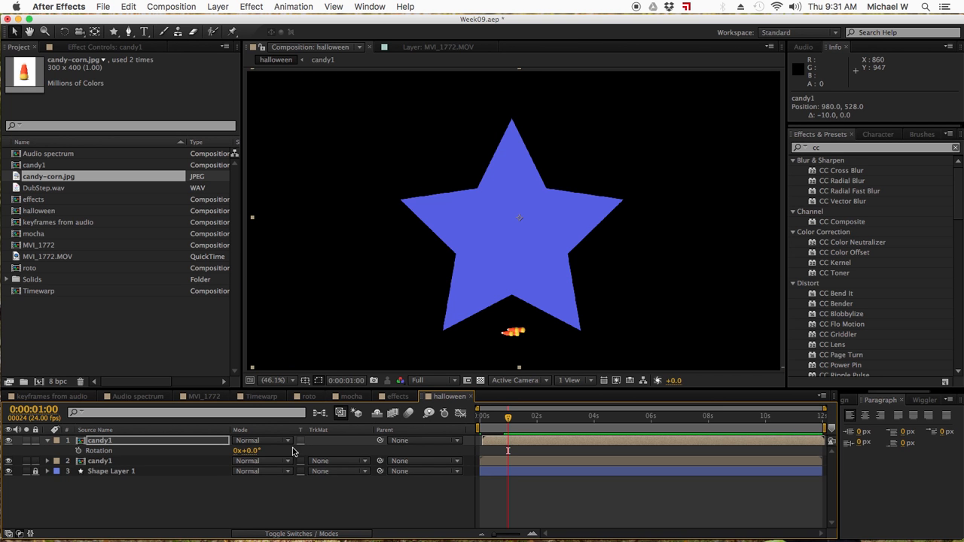
drag(248, 450, 257, 454)
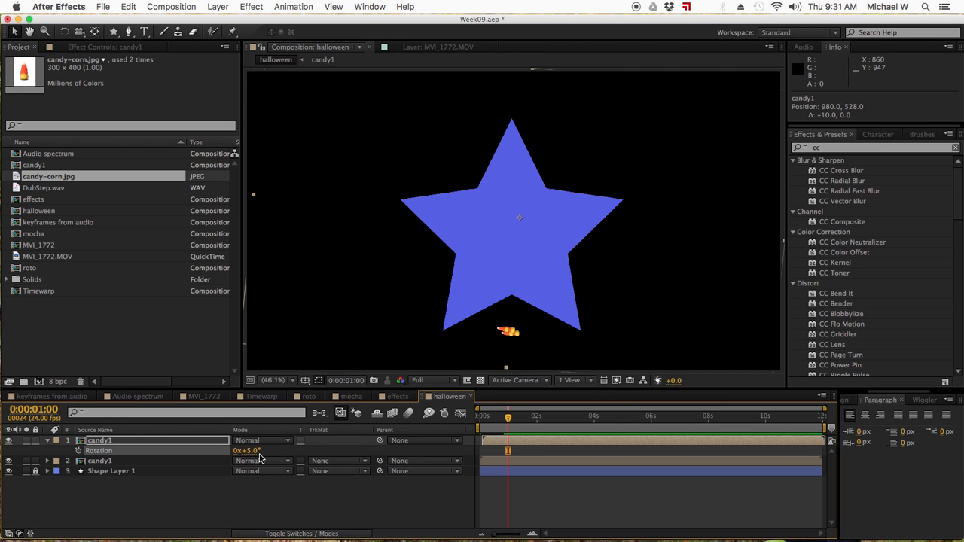
Reposition the rotated upper candy1 layer to 1040, 544 so its candies line up beside the lower ones.
key(p)
key(shift+Right)
key(shift+Right)
key(shift+Right)
key(shift+Right)
key(shift+Right)
key(shift+Right)
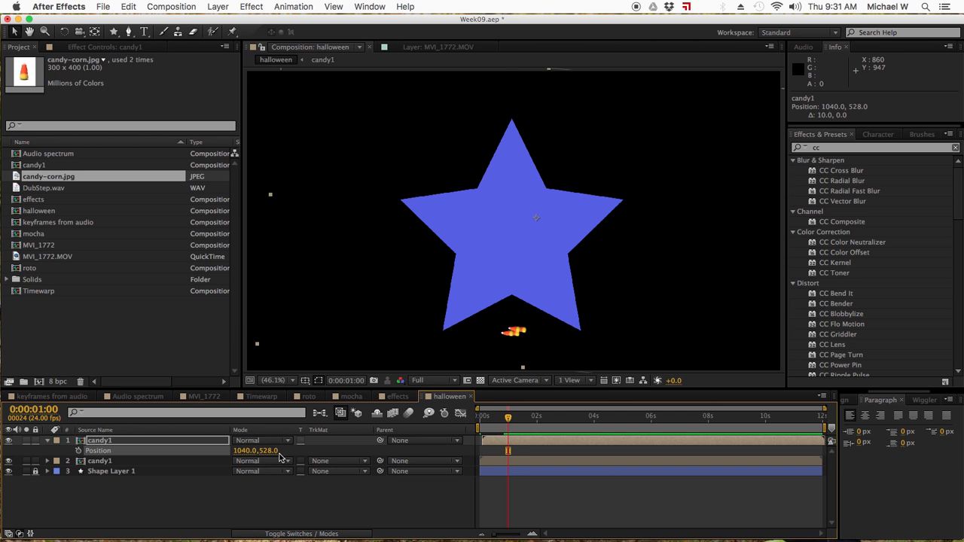
key(shift+Down)
key(shift+Down)
key(Up)
key(Up)
key(Up)
key(Up)
Try rotating the upper candy1 layer to -143 degrees and lowering it to Y 844, checking the motion across the timeline.
key(r)
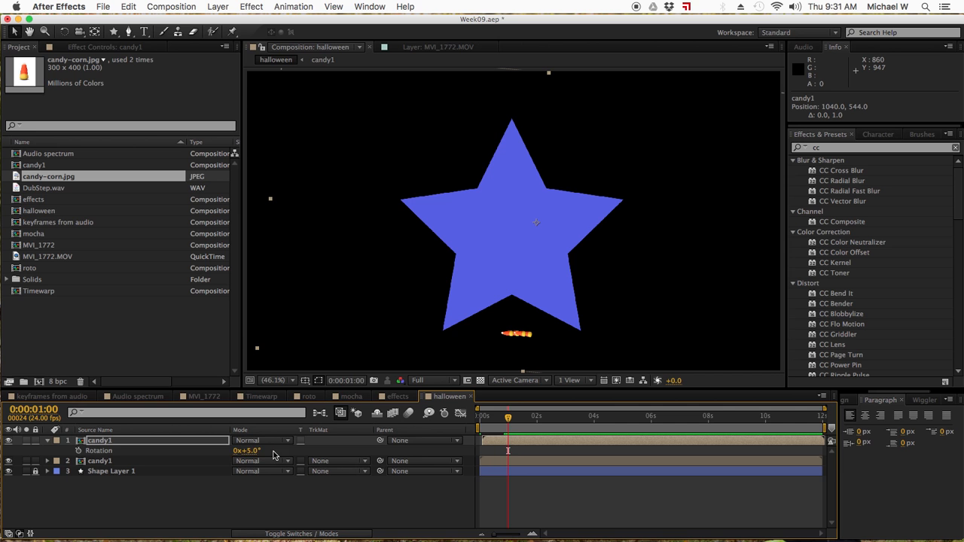
drag(254, 458, 155, 448)
key(End)
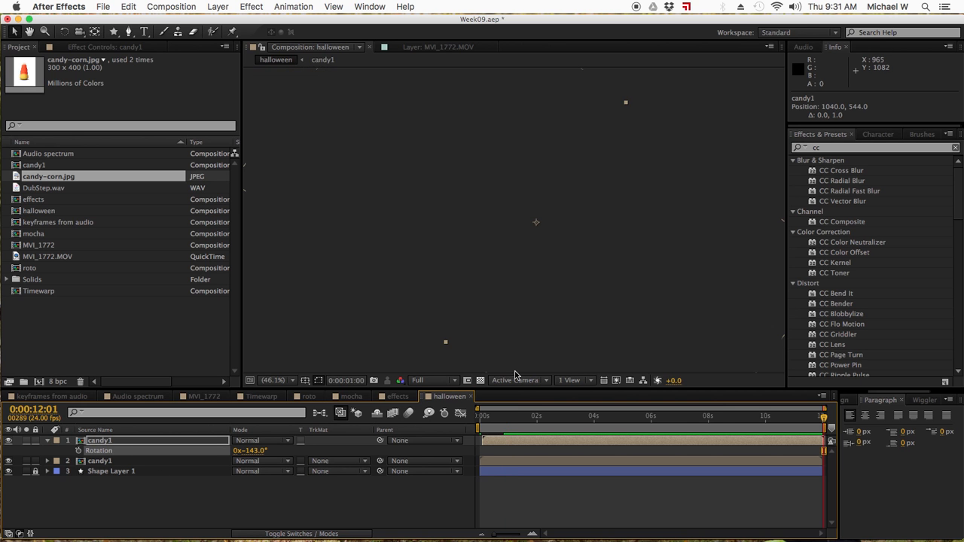
click(503, 440)
drag(492, 417, 520, 423)
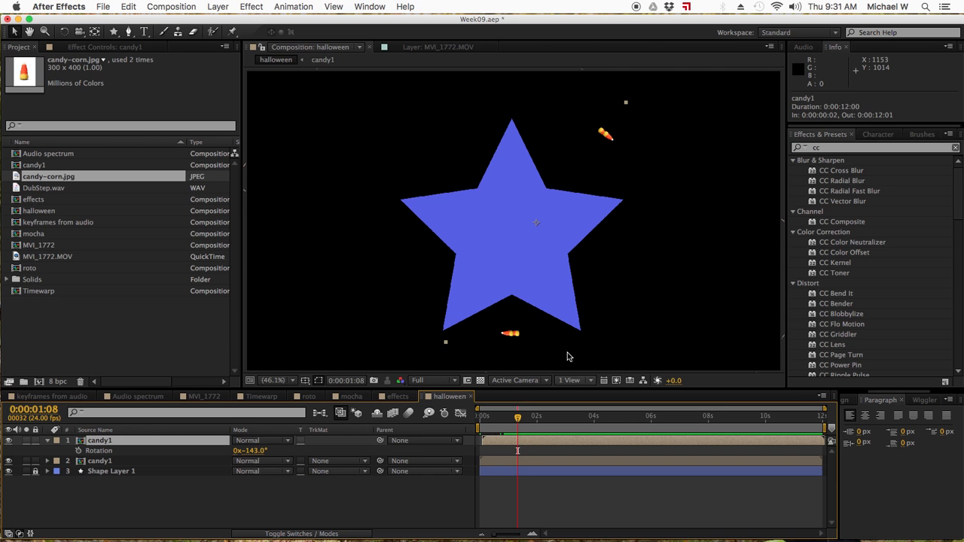
key(shift+Down)
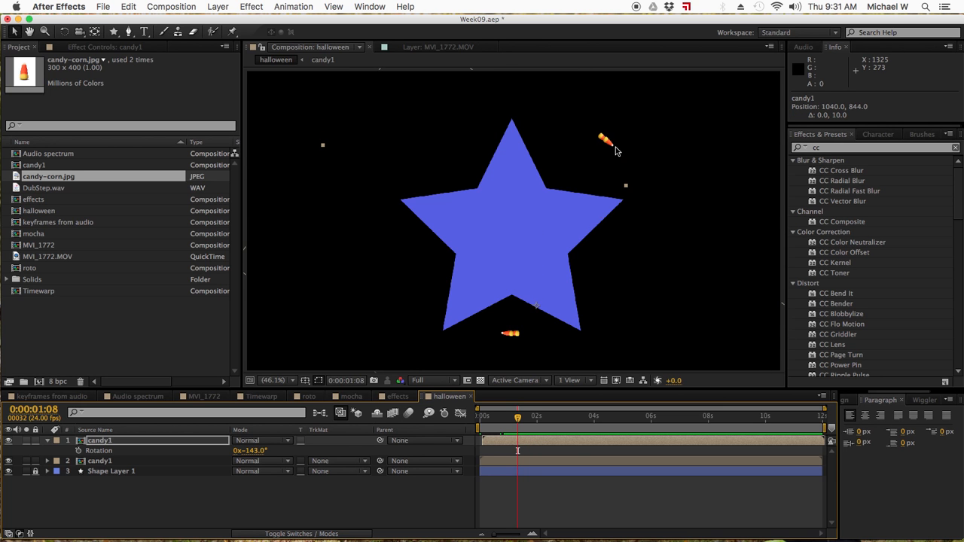
drag(518, 416, 492, 420)
Undo the upper candy1 layer's downward moves and its large rotation.
key(super+z)
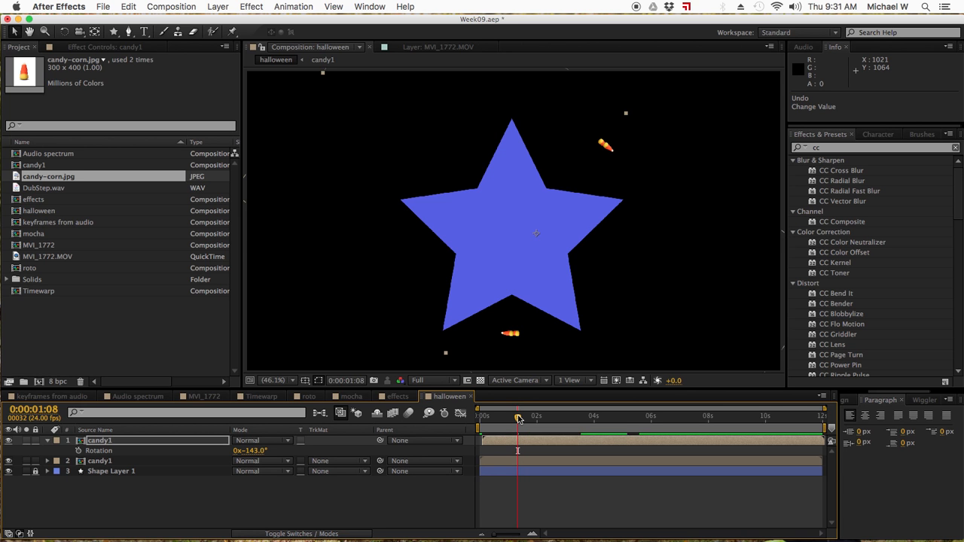
key(super+z)
key(super+z)
key(super+z)
key(super+z)
key(super+z)
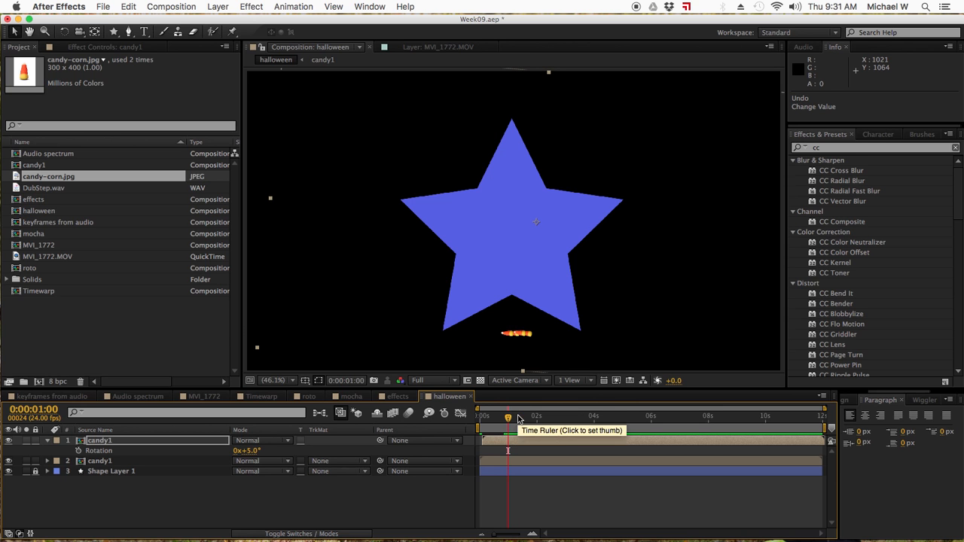
Rotate the upper candy1 layer slightly further clockwise and move it left and down to Y 562.
drag(251, 453, 260, 454)
key(p)
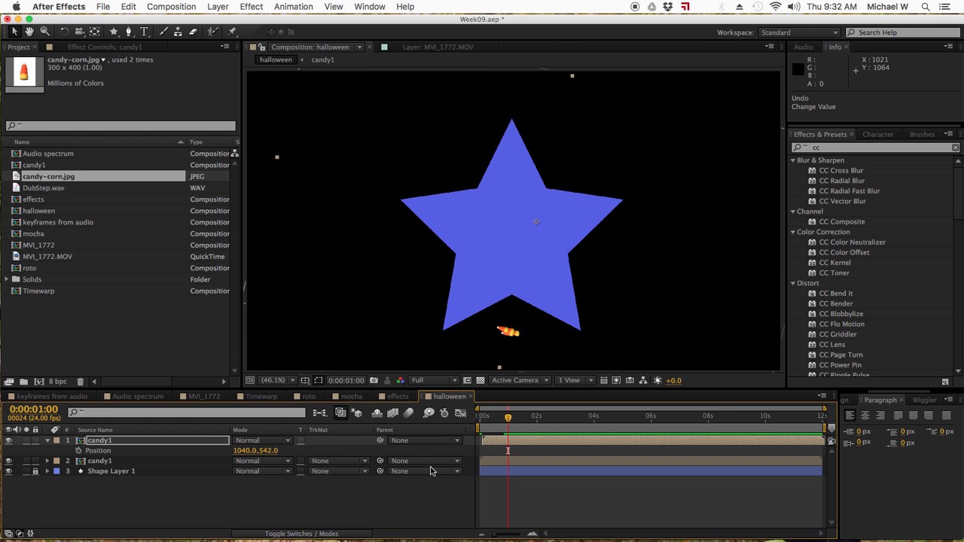
key(p)
key(shift+Left)
key(shift+Down)
key(shift+Down)
key(shift+Left)
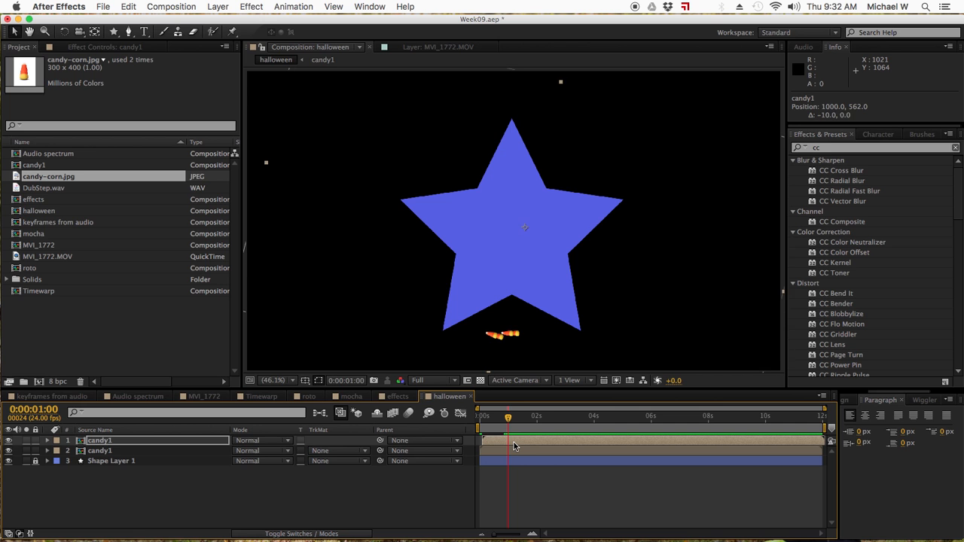
key(shift+Right)
Pre-compose the two candy1 layers into a new composition named candy 2.
shift+click(512, 450)
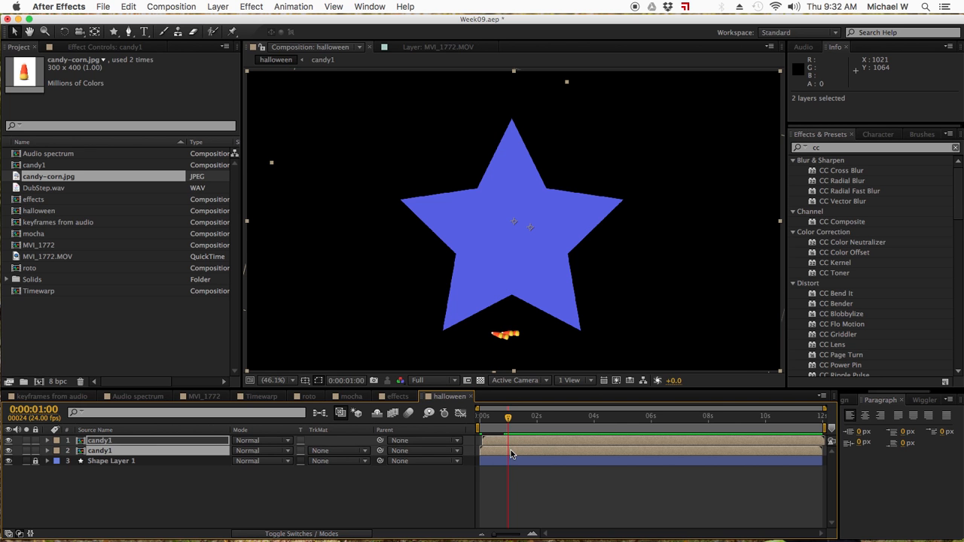
right_click(511, 454)
click(536, 450)
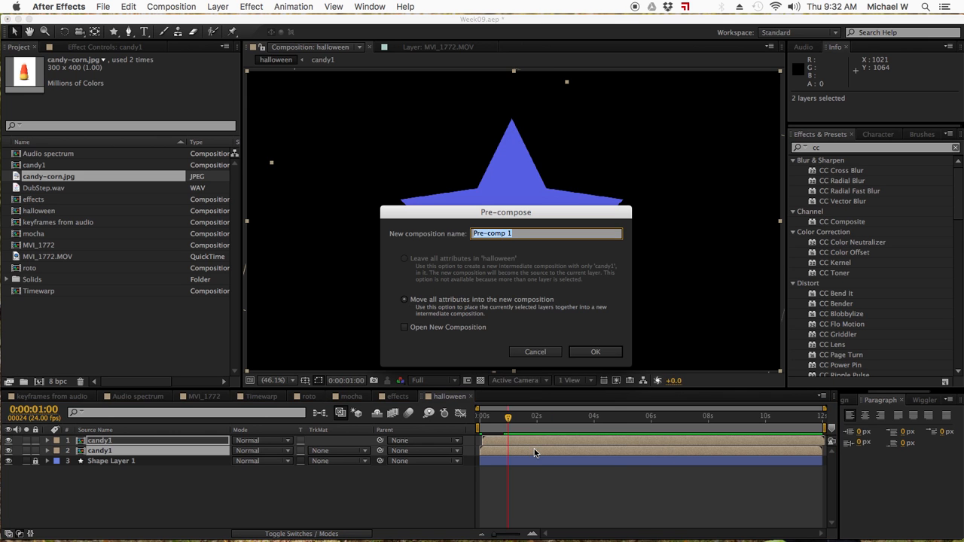
text(candy 2)
key(Return)
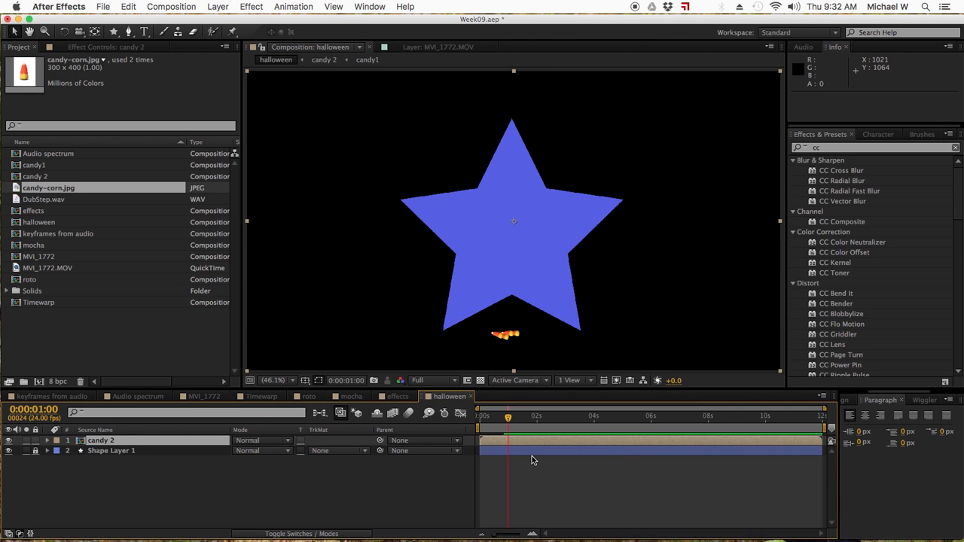
Duplicate the candy 2 layer, start the copy at frame 3, and go to frame 18.
click(531, 442)
key(ctrl+d)
drag(531, 443, 504, 424)
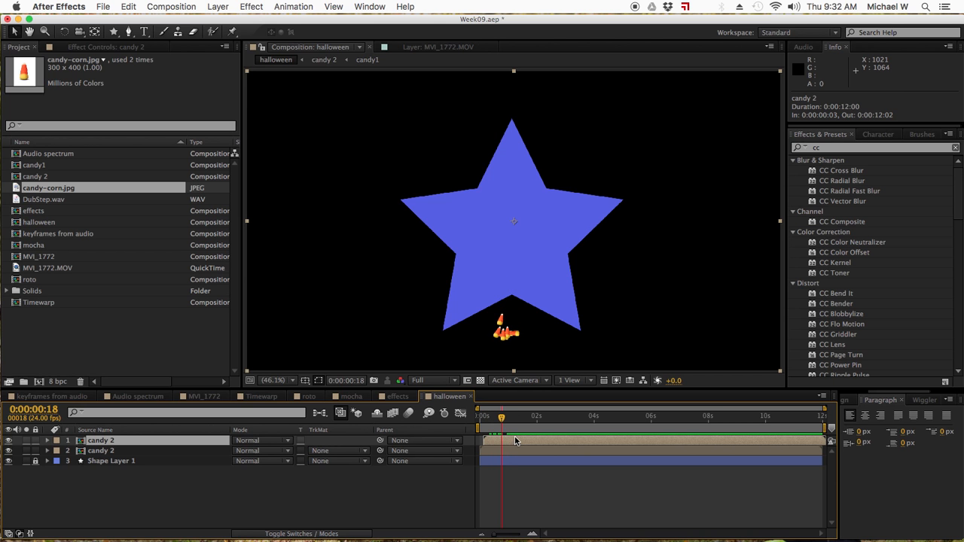
Move the upper candy 2 layer horizontally to X 1020 so its candies spread beyond the original pile.
key(shift+Right)
key(shift+Right)
key(shift+Right)
key(shift+Right)
key(shift+Right)
key(shift+Right)
key(shift+Left)
key(shift+Left)
key(shift+Left)
key(shift+Left)
key(shift+Right)
key(shift+Right)
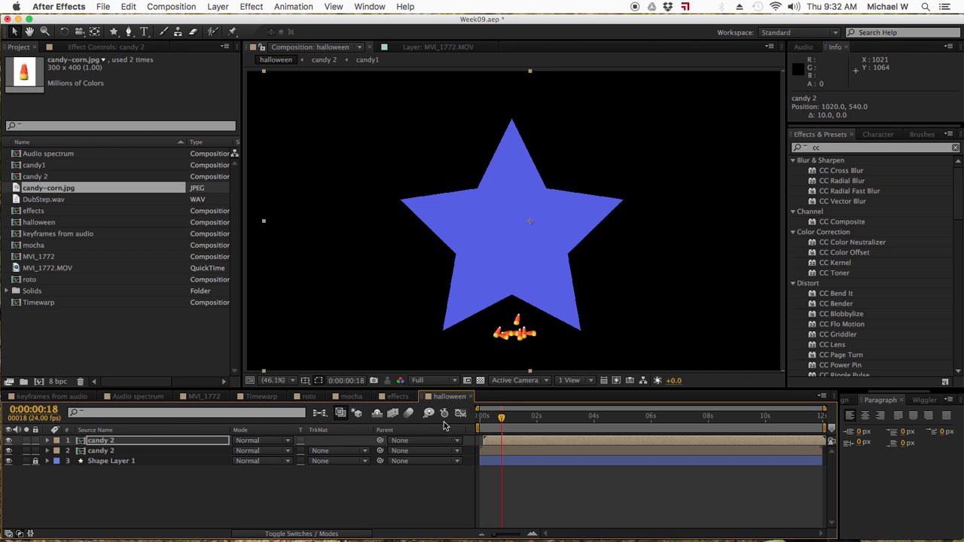
Rotate the upper candy 2 layer slightly counterclockwise, set its X position to 975, and check it at frame 19.
drag(489, 420, 507, 430)
key(r)
click(253, 452)
drag(252, 454, 254, 454)
drag(251, 456, 217, 455)
key(p)
mouse_move(509, 421)
mouse_down()
mouse_move(486, 419)
mouse_move(503, 419)
mouse_up()
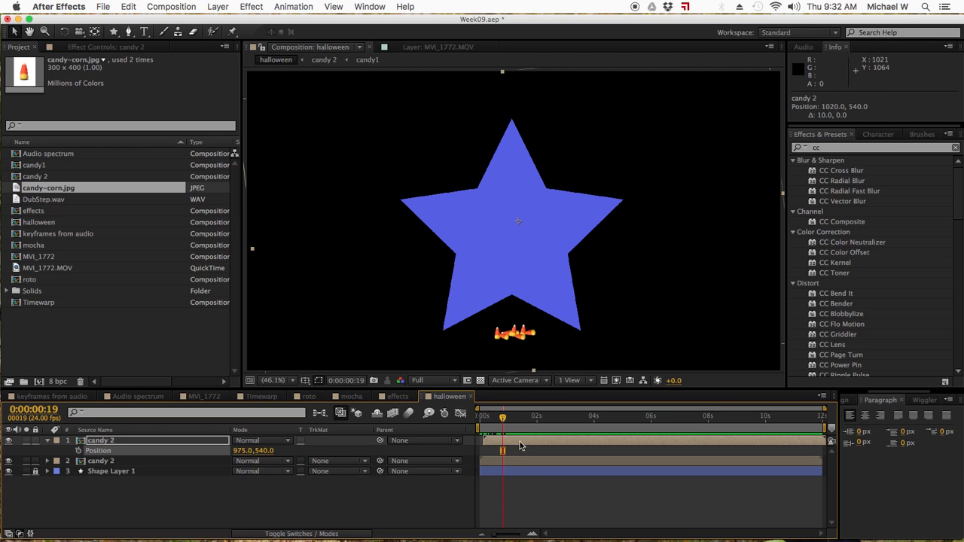
Pre-compose the two candy 2 layers into a new composition named candy 3.
shift+click(518, 460)
right_click(519, 459)
click(561, 445)
text(candy 3)
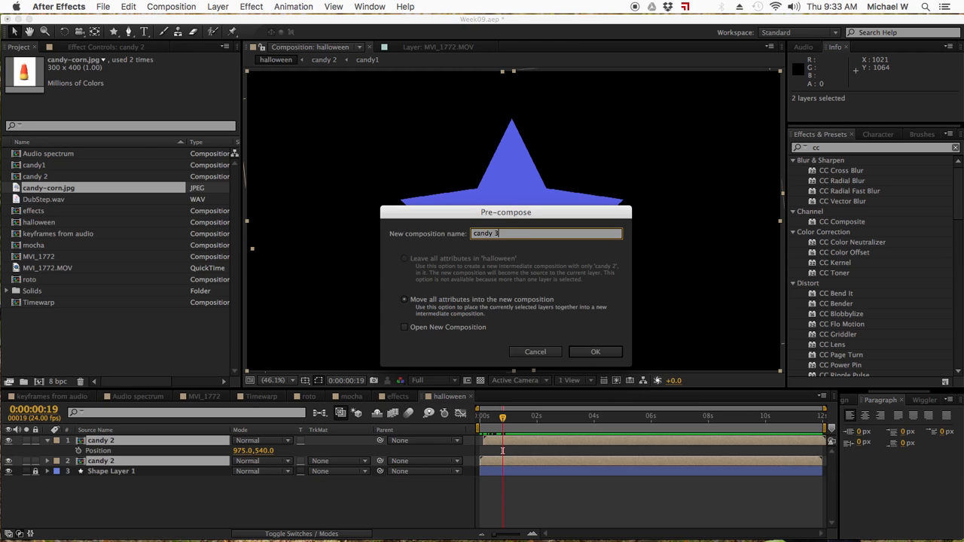
key(Return)
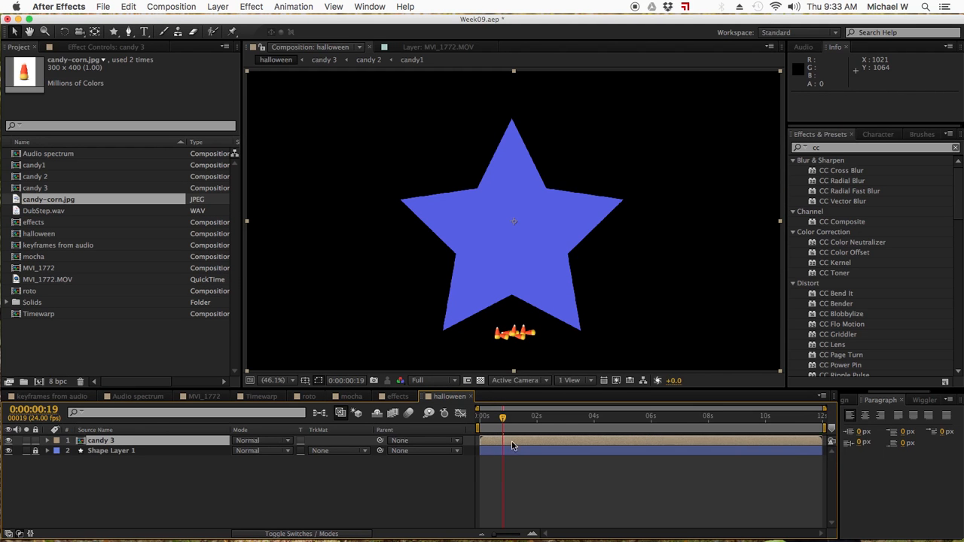
Duplicate the candy 3 layer and start the upper copy at frame 4.
key(super+d)
click(512, 442)
drag(512, 442, 516, 445)
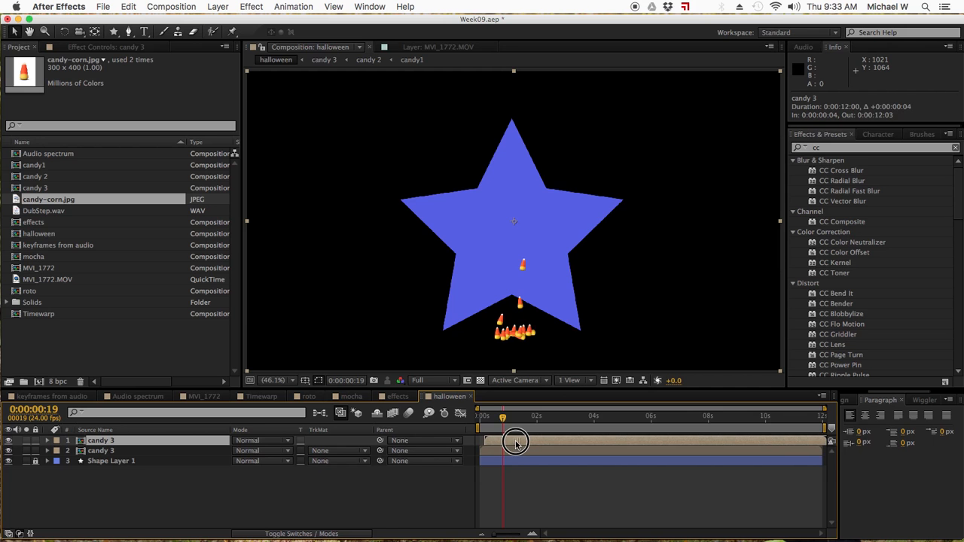
Move the upper candy 3 layer to position 860, 556 so its candies land beside and slightly below the original pile.
key(shift+Left)
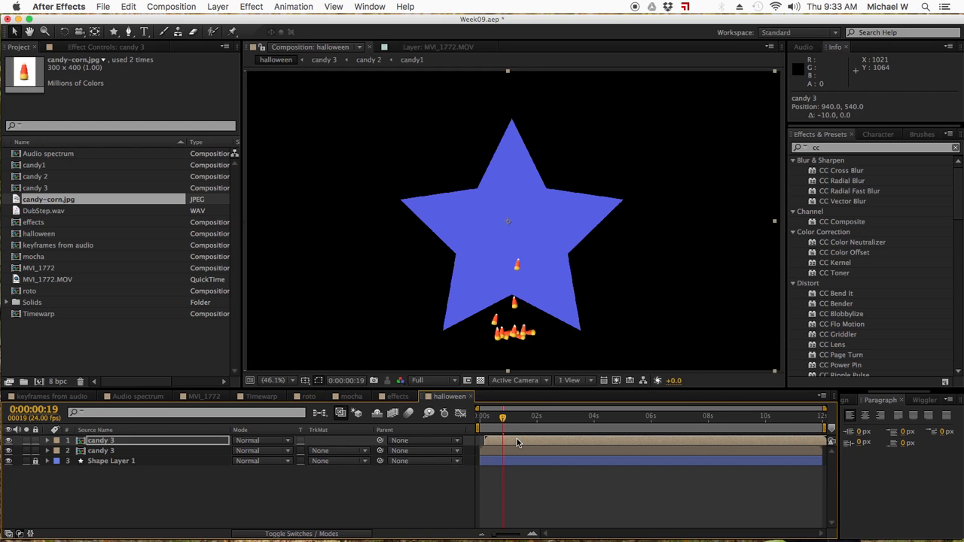
key(shift+Left)
key(shift+Left)
key(shift+Left)
key(shift+Left)
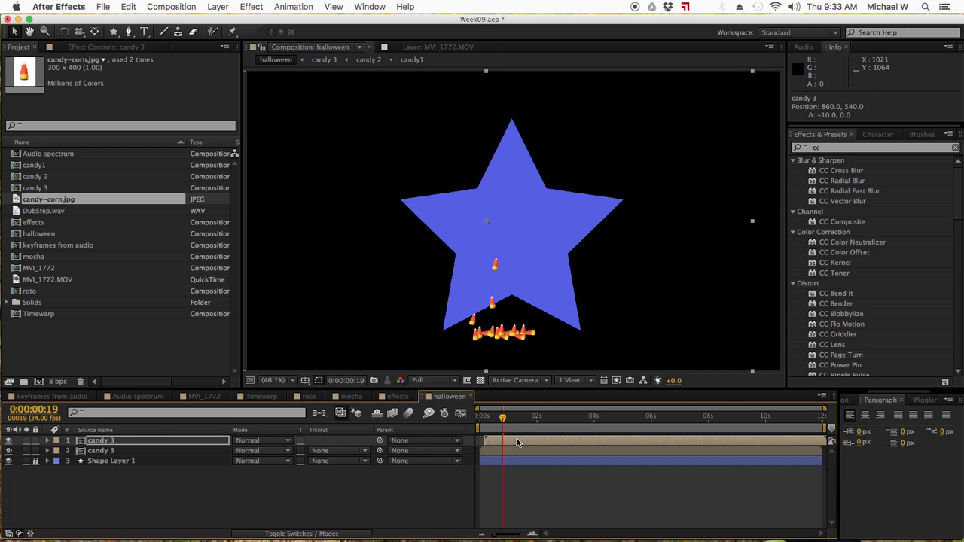
key(shift+Down)
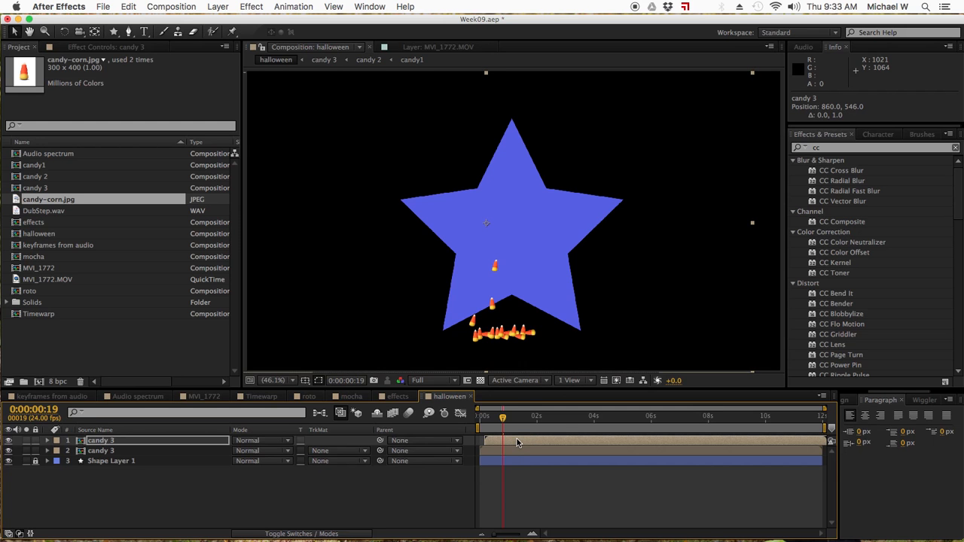
key(Down)
key(Down)
key(Down)
key(Down)
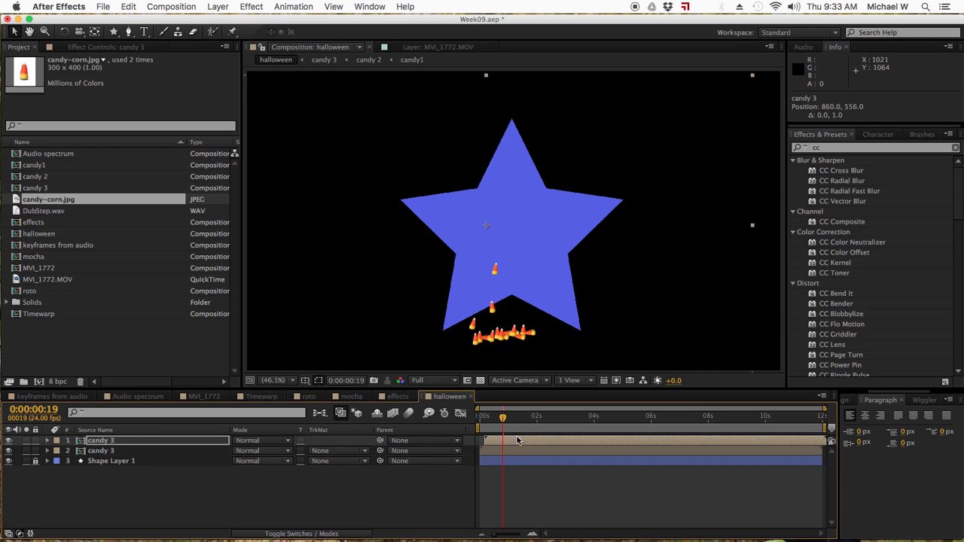
Check the fall at frame 15 and pre-compose the two candy 3 layers into a new composition named candy 4.
mouse_move(506, 418)
mouse_down()
mouse_move(486, 418)
mouse_move(513, 419)
mouse_move(498, 419)
mouse_up()
shift+click(506, 451)
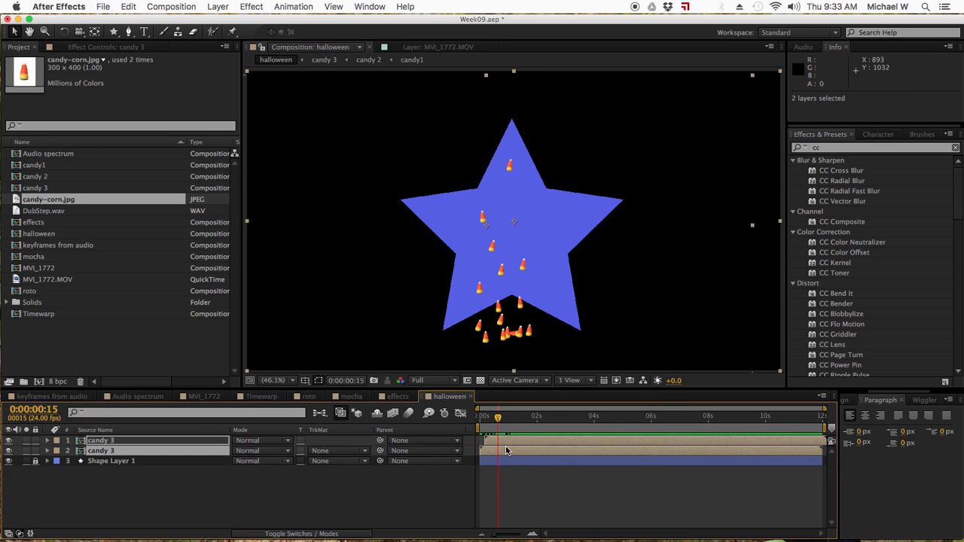
right_click(507, 450)
click(549, 444)
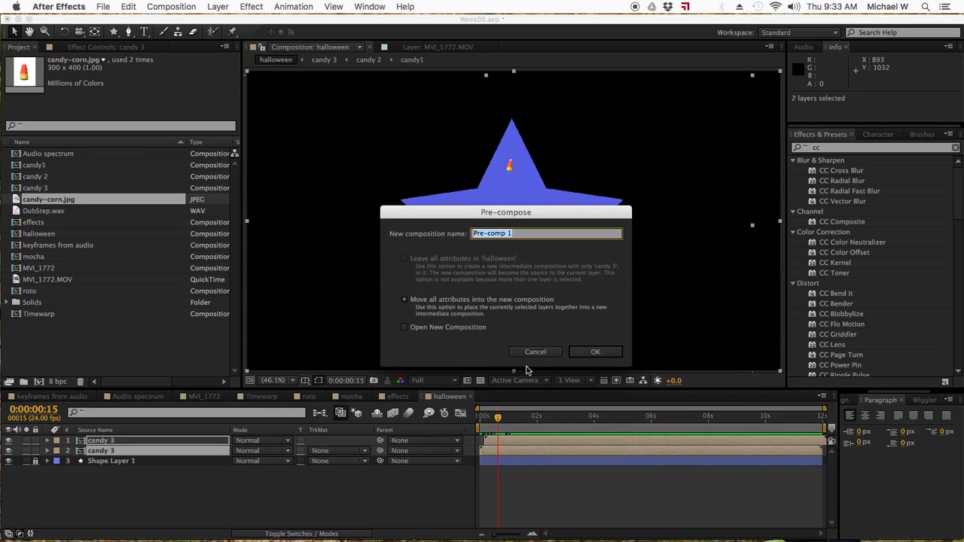
text(candy 4)
key(Return)
Duplicate the candy 4 layer, start the copy at frame 3, and move it to position 880, 520.
key(super+d)
drag(505, 441, 510, 444)
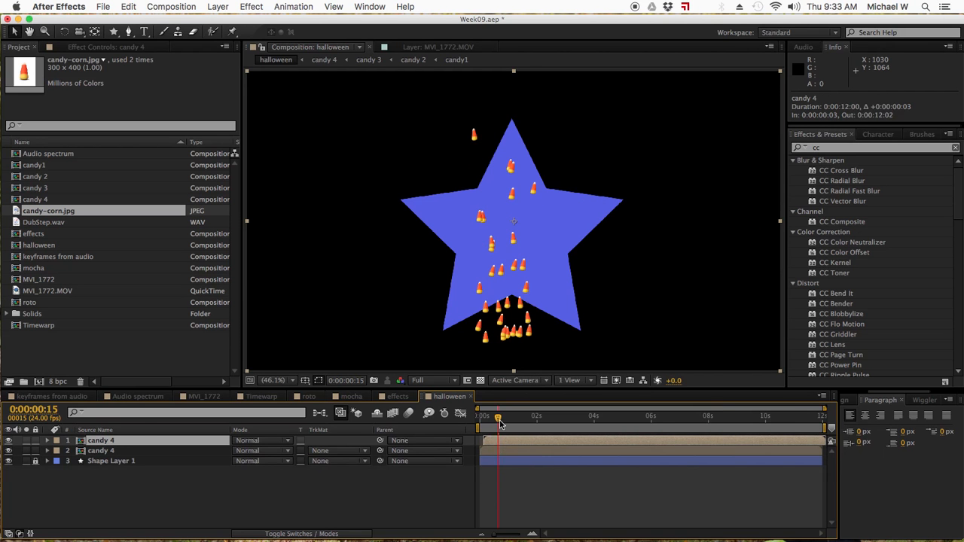
key(shift+Left)
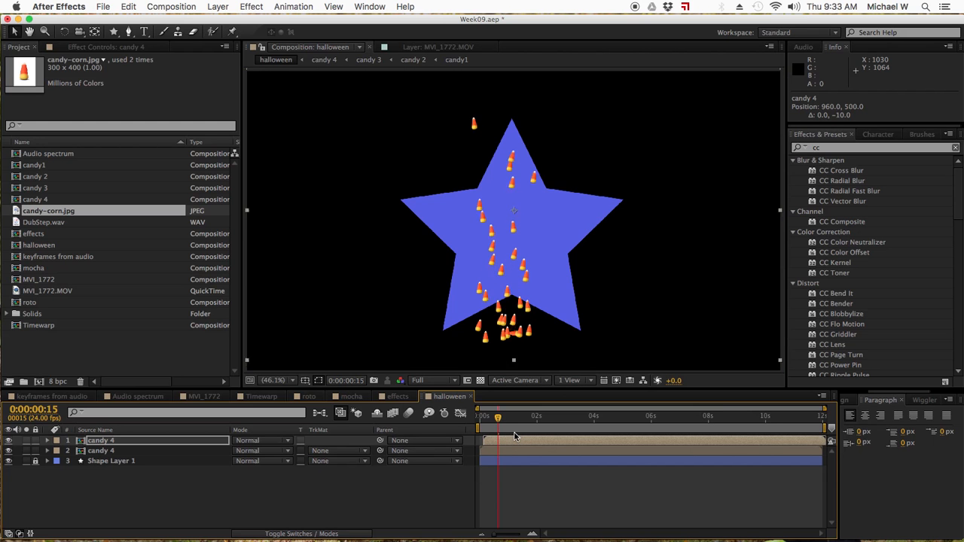
key(shift+Left)
key(shift+Left)
key(shift+Down)
key(shift+Down)
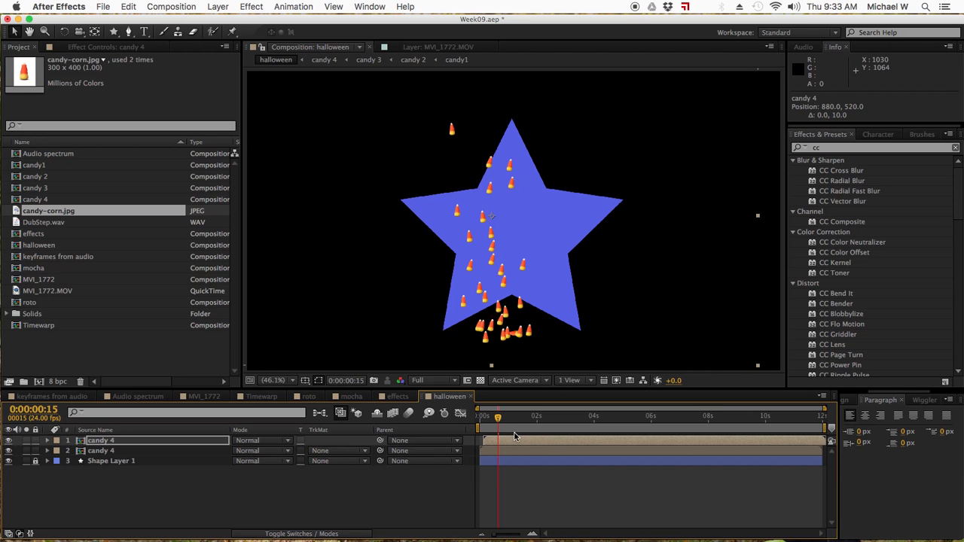
Rotate the upper candy 4 layer to 6° and check the settled pile at 0:00:01:09.
key(r)
mouse_move(258, 452)
mouse_down()
mouse_move(248, 452)
mouse_move(256, 454)
mouse_up()
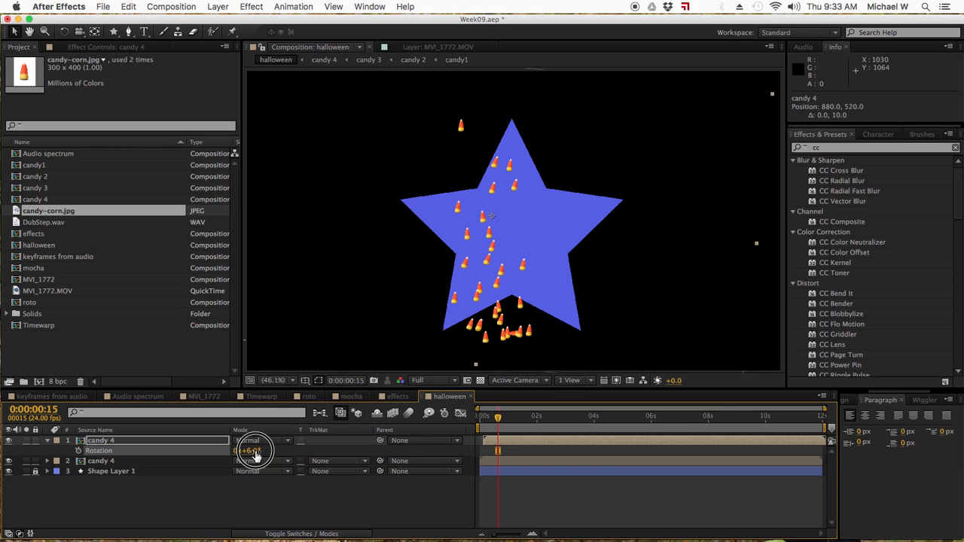
drag(497, 416, 520, 417)
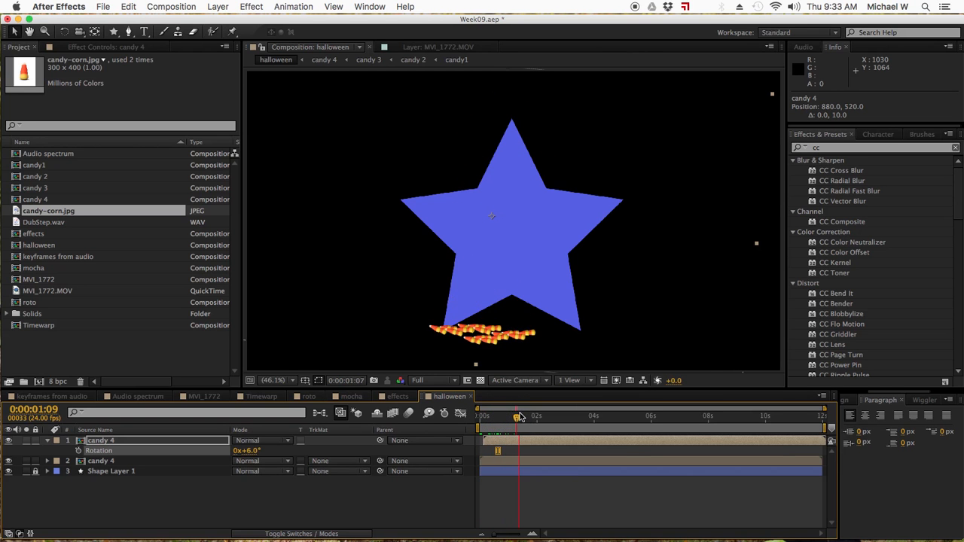
Pre-compose the two candy 4 layers into a new composition named candy 5.
shift+click(499, 459)
right_click(499, 461)
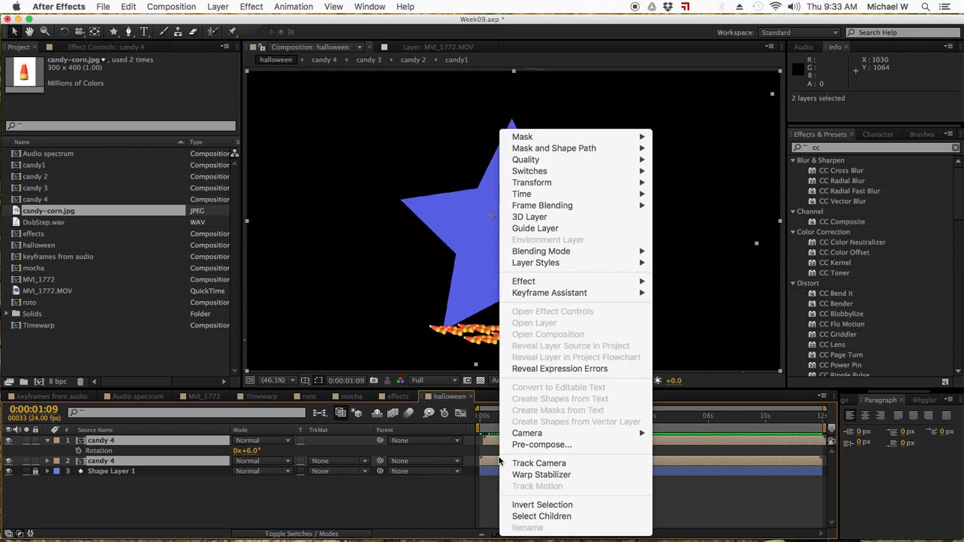
click(520, 446)
text(candy)
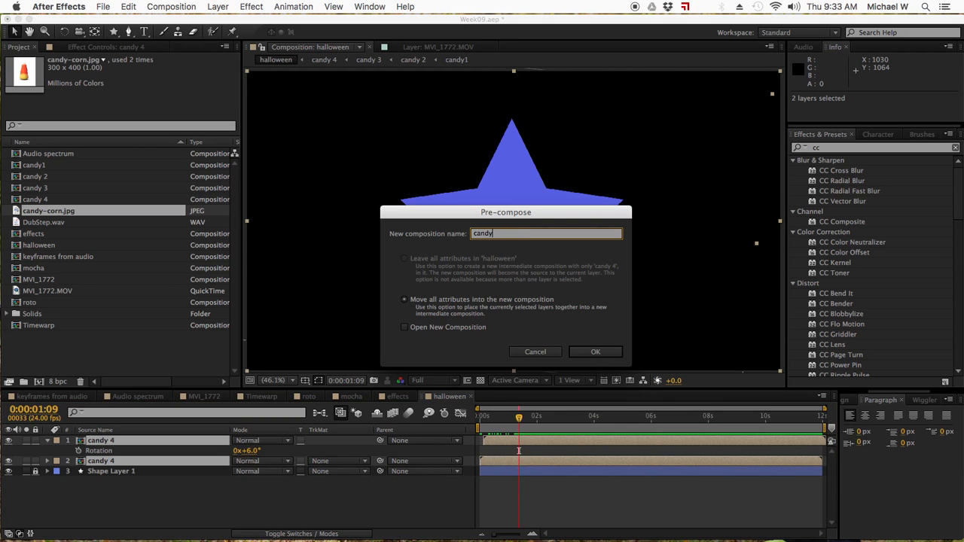
text( 5)
key(Return)
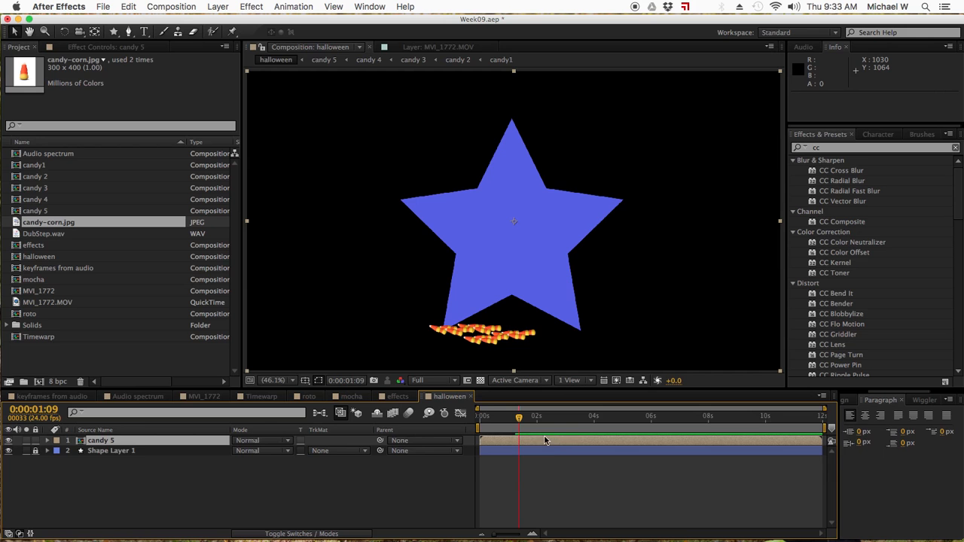
Duplicate the candy 5 layer, start the copy at frame 3, move it to X 1120, and check it at frame 13.
click(538, 442)
drag(536, 441, 538, 440)
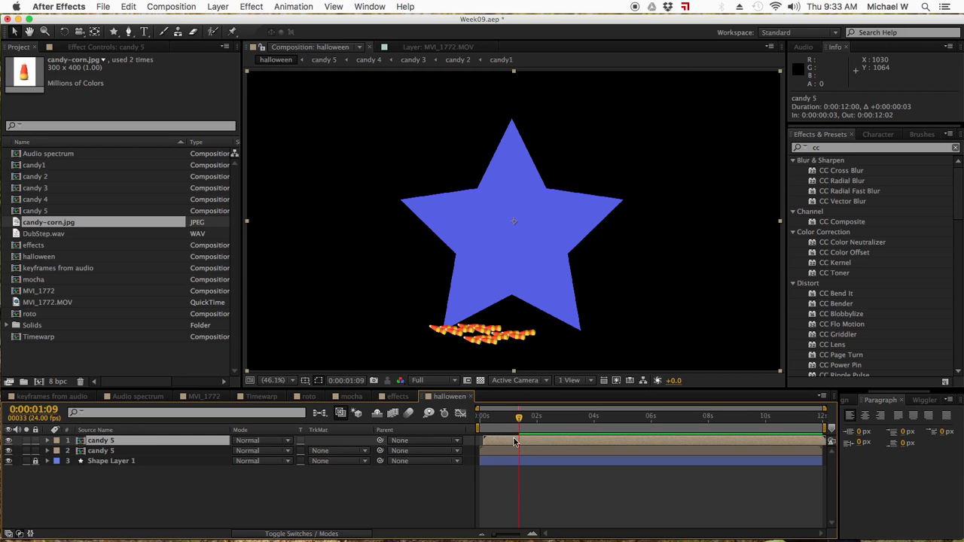
key(shift+Right)
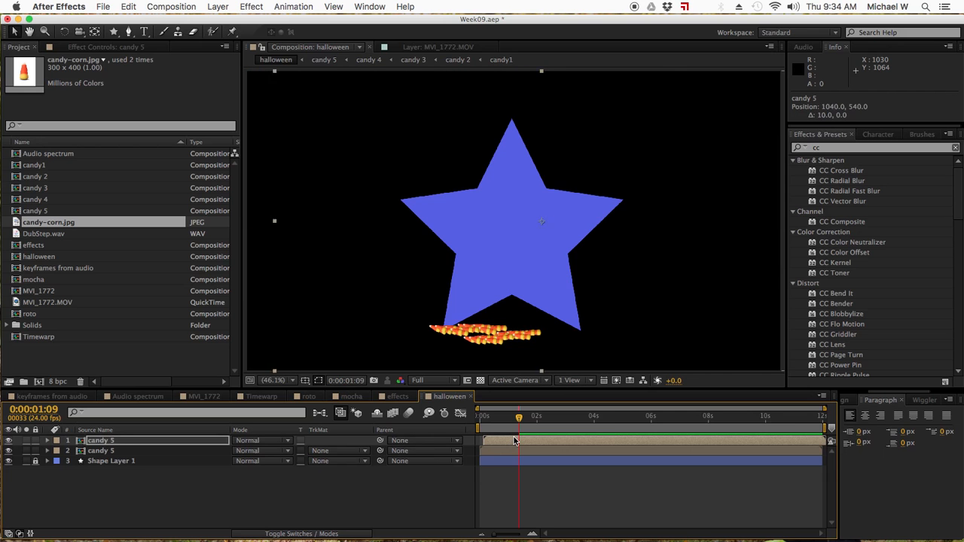
key(shift+Right)
key(shift+Right)
key(shift+Right)
key(shift+Right)
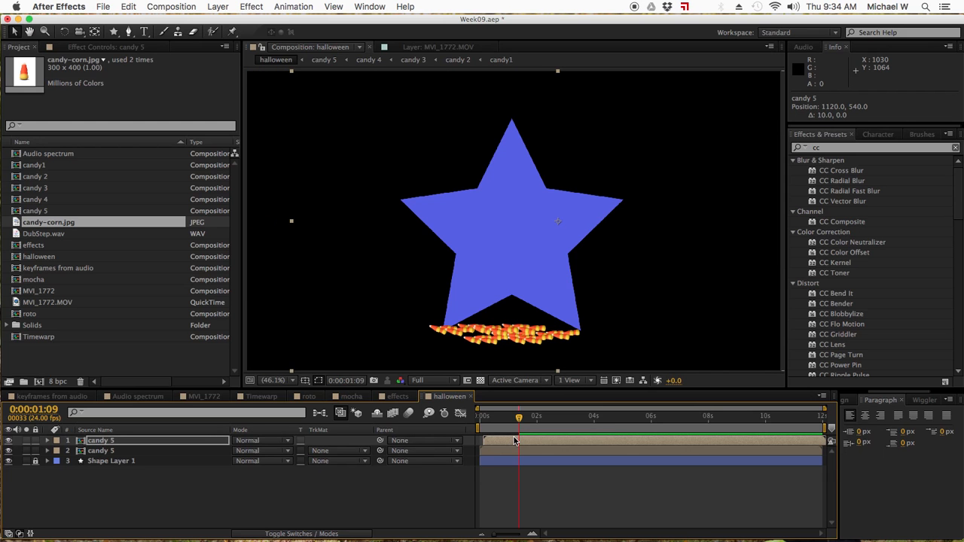
drag(520, 422, 495, 420)
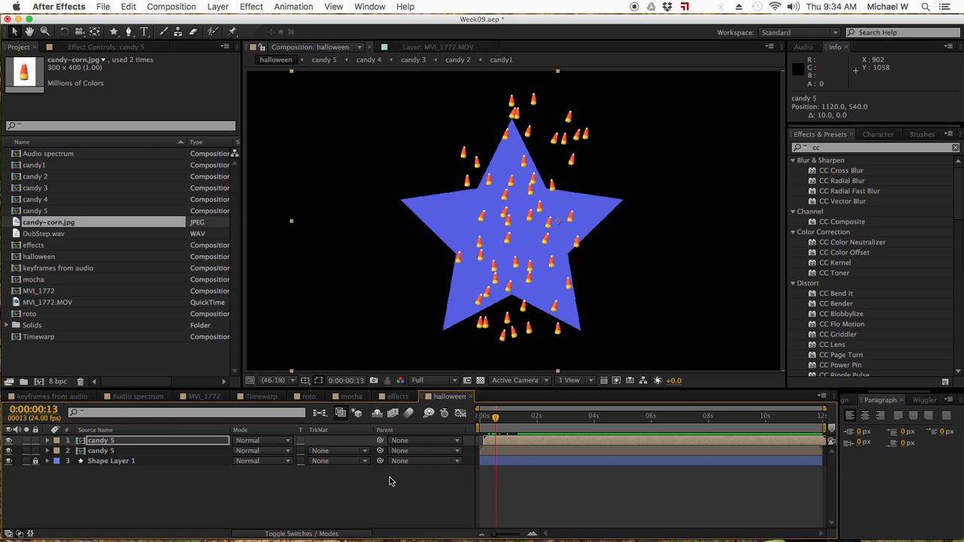
Unlock the star's Shape Layer 1, move it above both candy 5 layers, and keep the track matte options displayed.
click(313, 500)
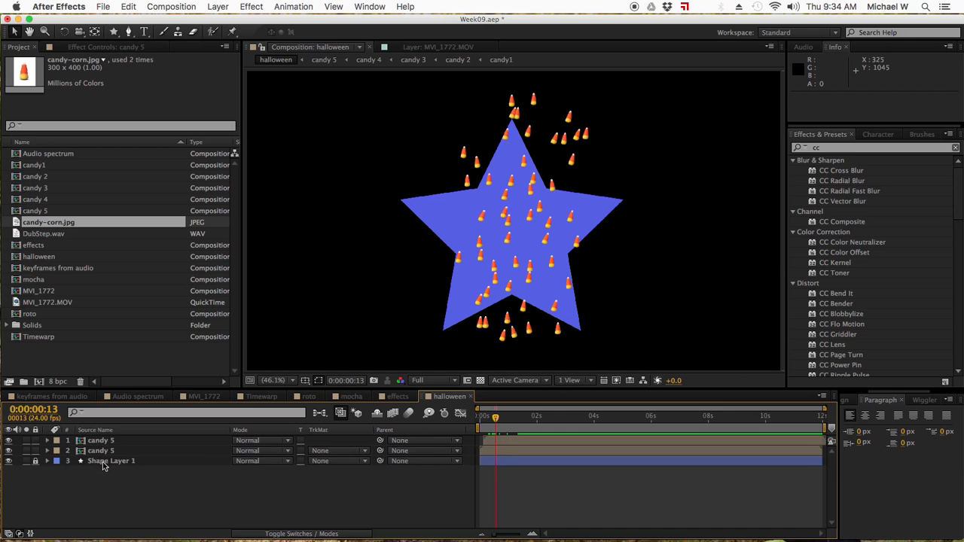
drag(96, 461, 109, 437)
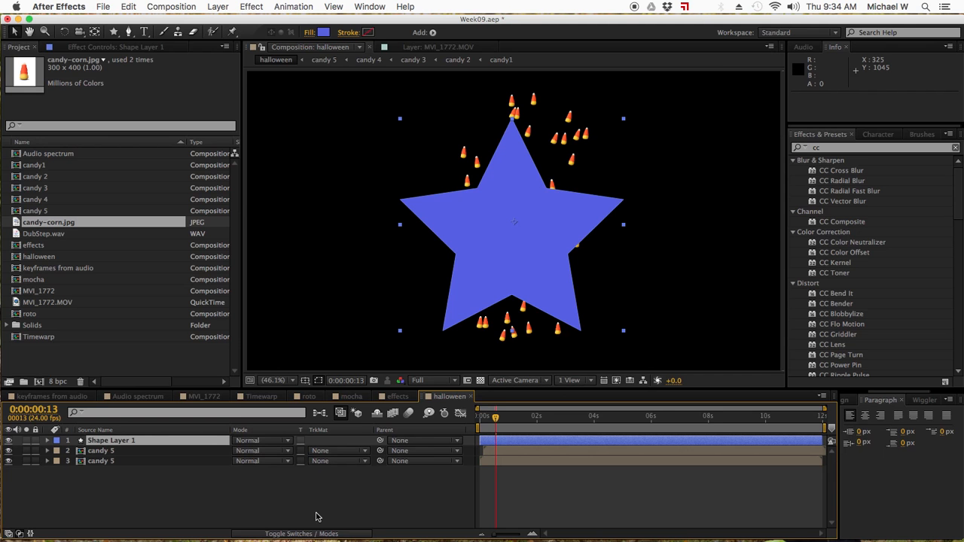
click(305, 534)
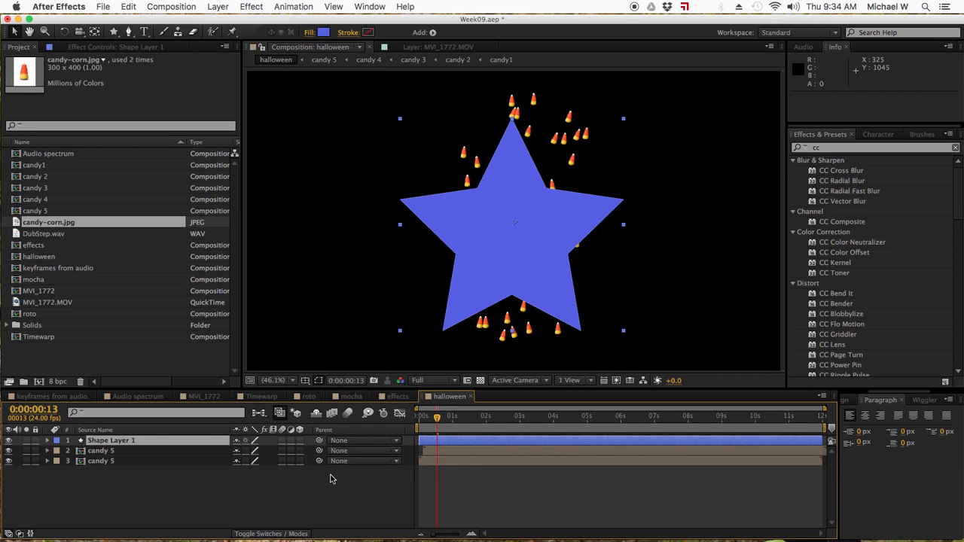
click(300, 534)
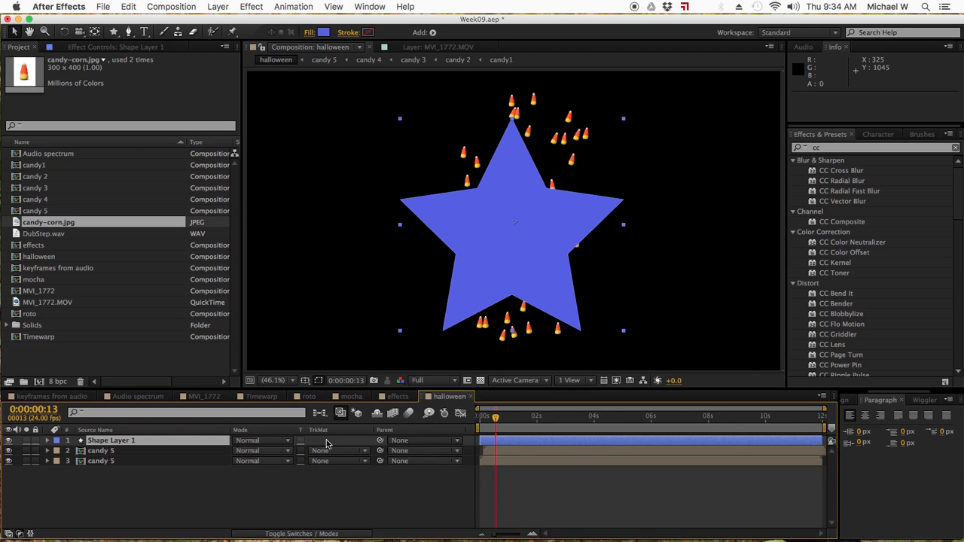
Pre-compose the two candy 5 layers into a new composition named all candy.
click(102, 451)
shift+click(106, 462)
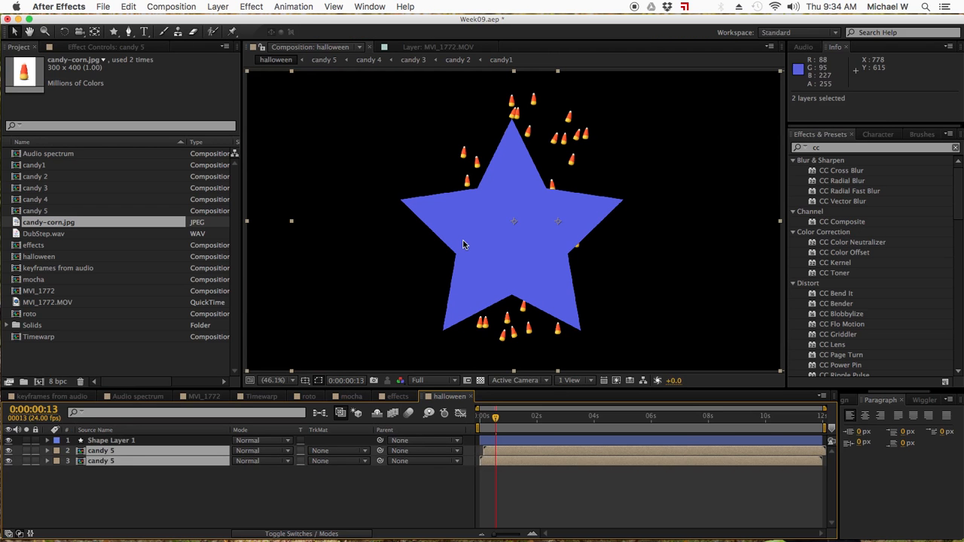
right_click(101, 459)
click(133, 444)
text(all candy)
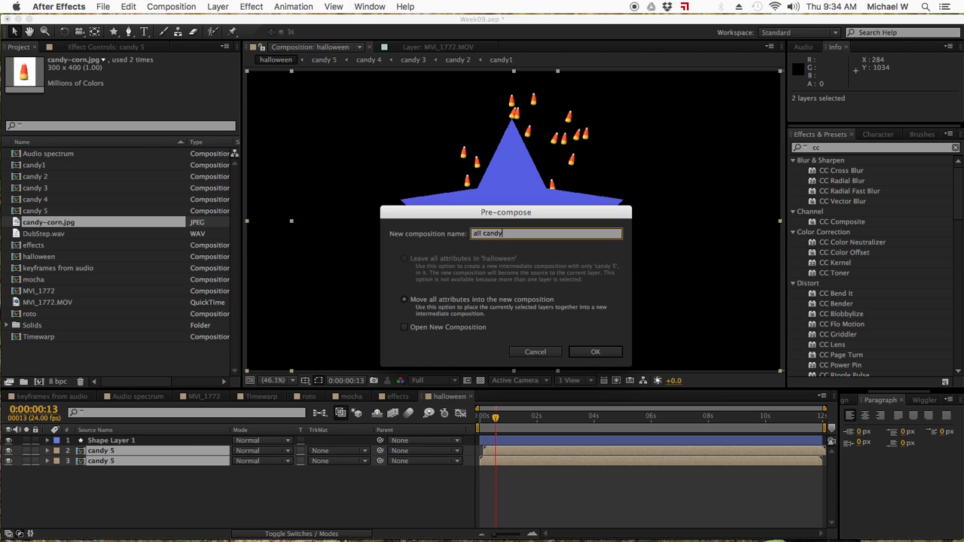
key(Return)
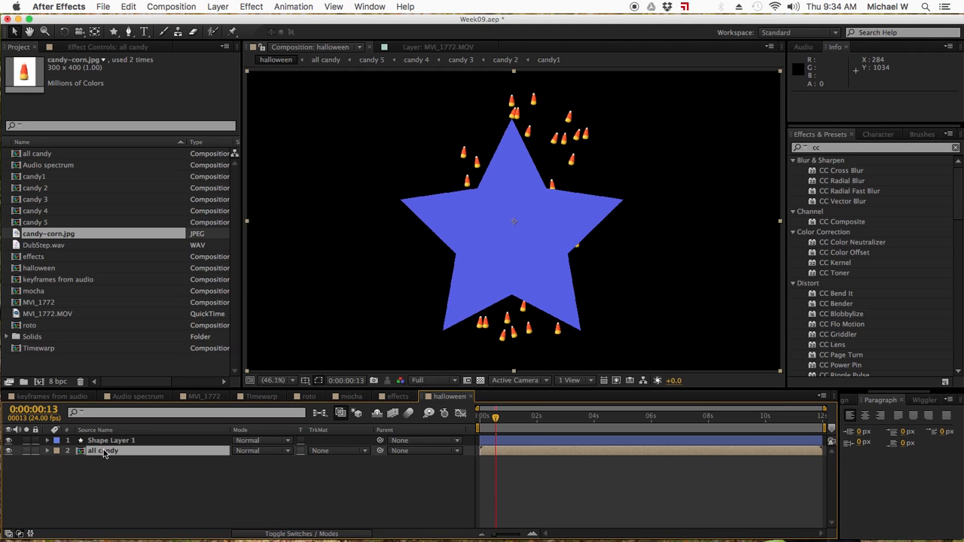
Set the all candy layer's track matte to Alpha Matte "Shape Layer 1" and preview the masked candies around frames 6 to 8.
click(346, 452)
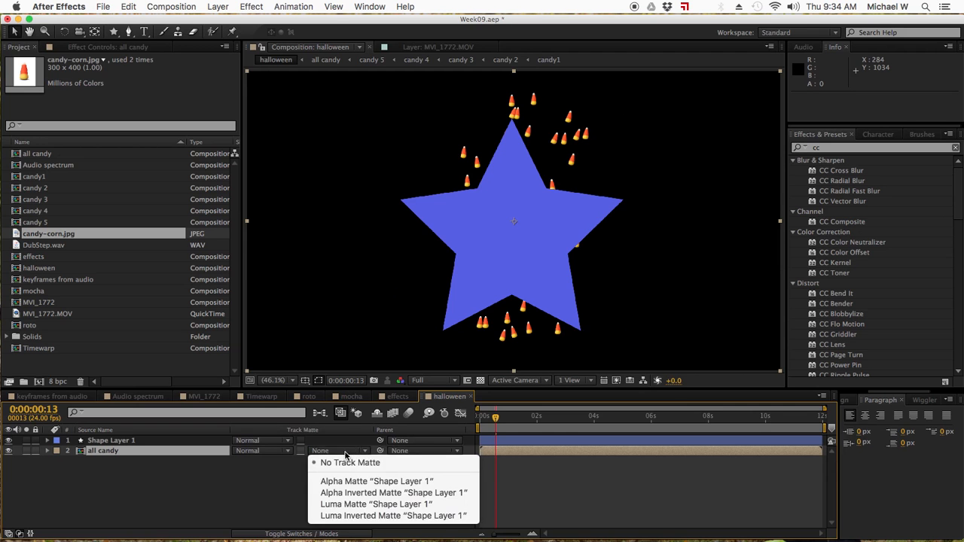
click(350, 483)
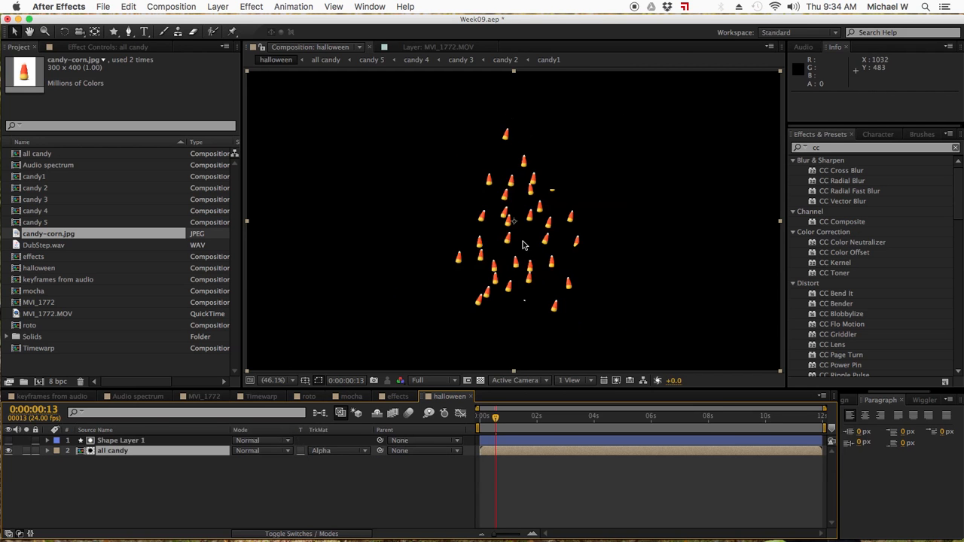
mouse_move(495, 418)
mouse_down()
mouse_move(521, 420)
mouse_move(486, 424)
mouse_up()
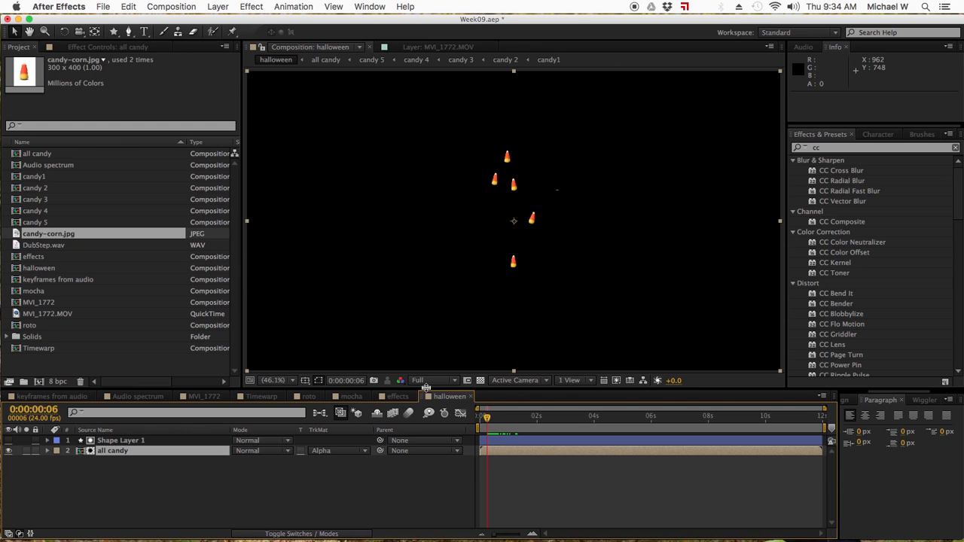
drag(486, 420, 490, 420)
Open the all candy composition, inspect its nested candy 5 and candy 4 compositions, and close those two to return to all candy.
double_click(505, 451)
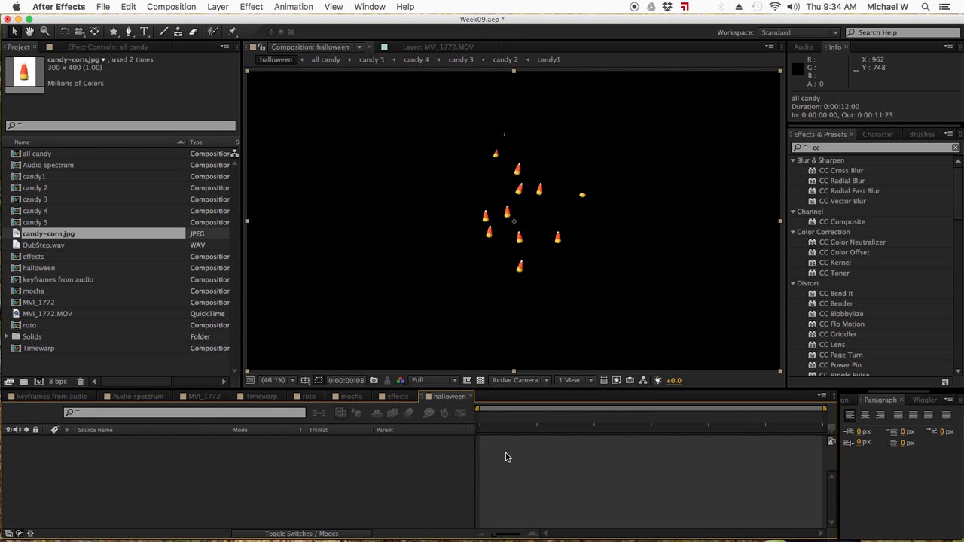
double_click(506, 452)
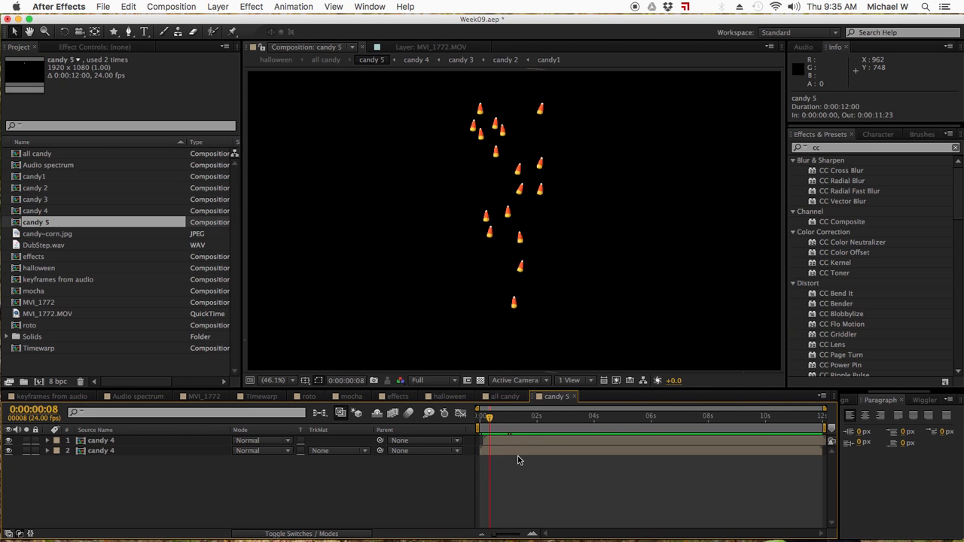
click(517, 452)
click(518, 453)
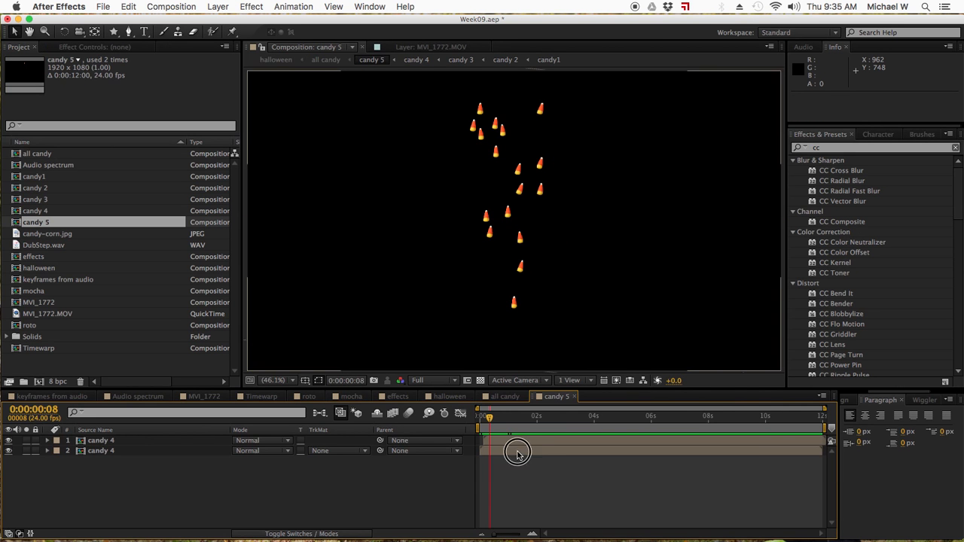
double_click(517, 452)
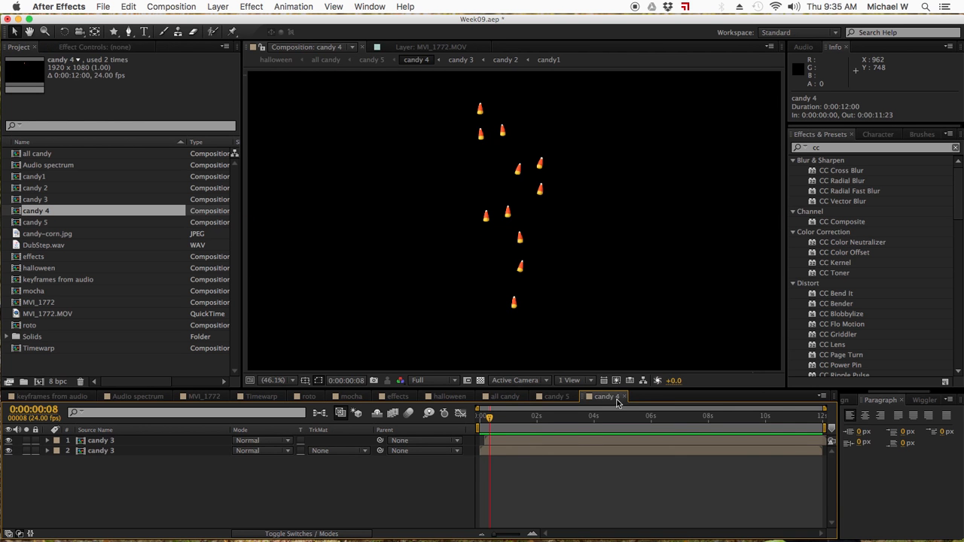
click(617, 398)
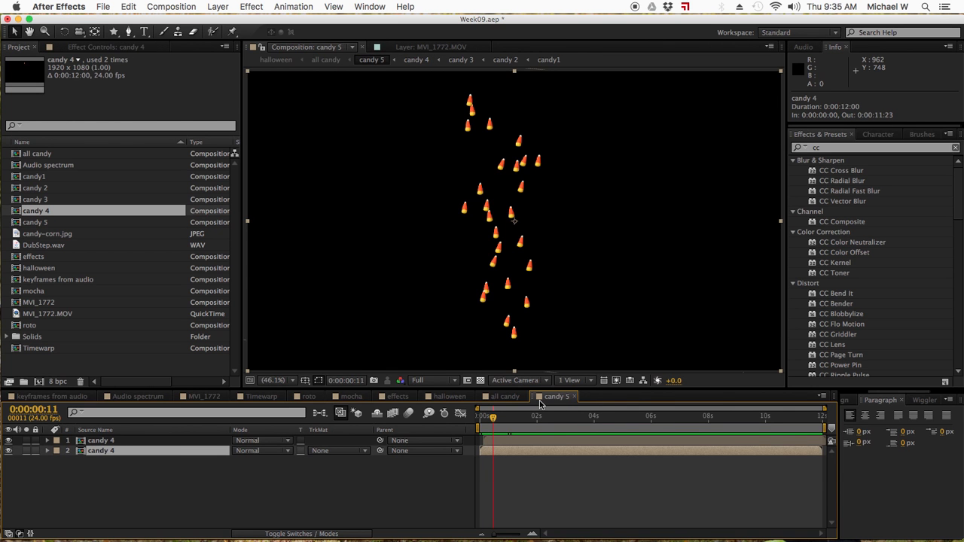
click(573, 399)
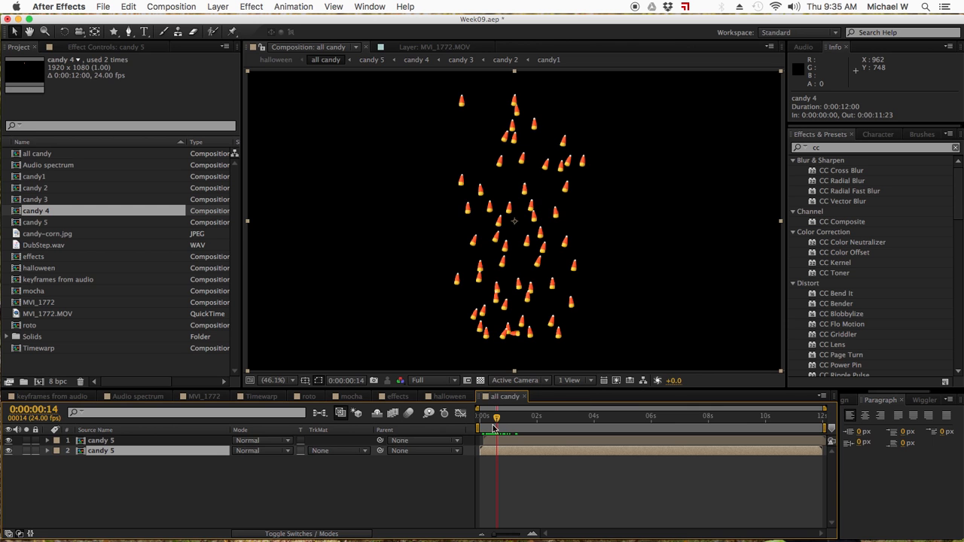
Close the all candy composition, then duplicate the star's Shape Layer 1 in halloween and place the copy below the all candy layer.
drag(499, 422, 498, 424)
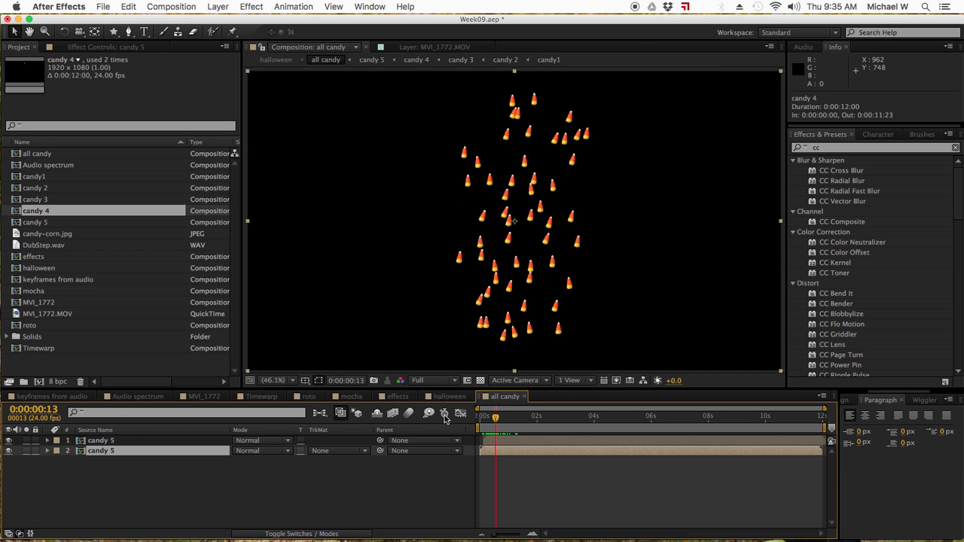
click(526, 397)
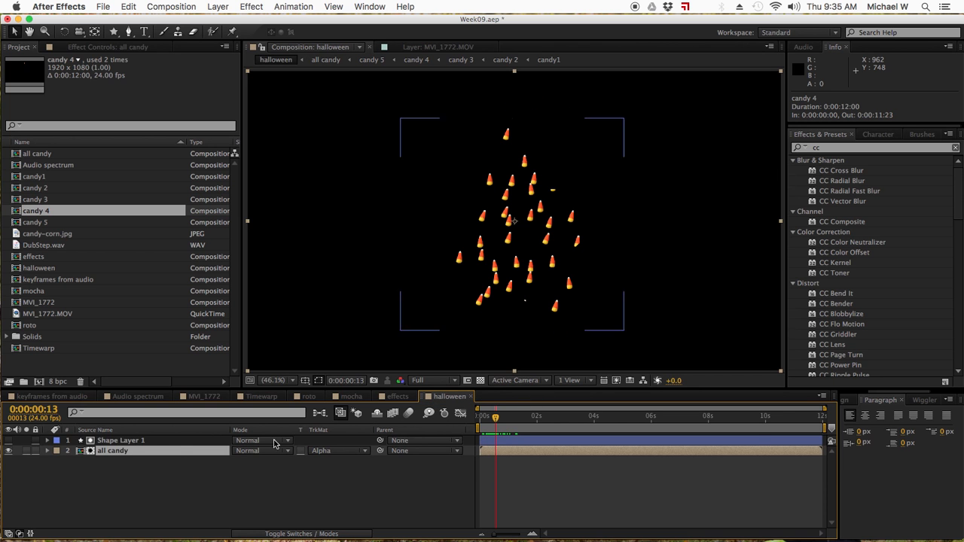
click(119, 444)
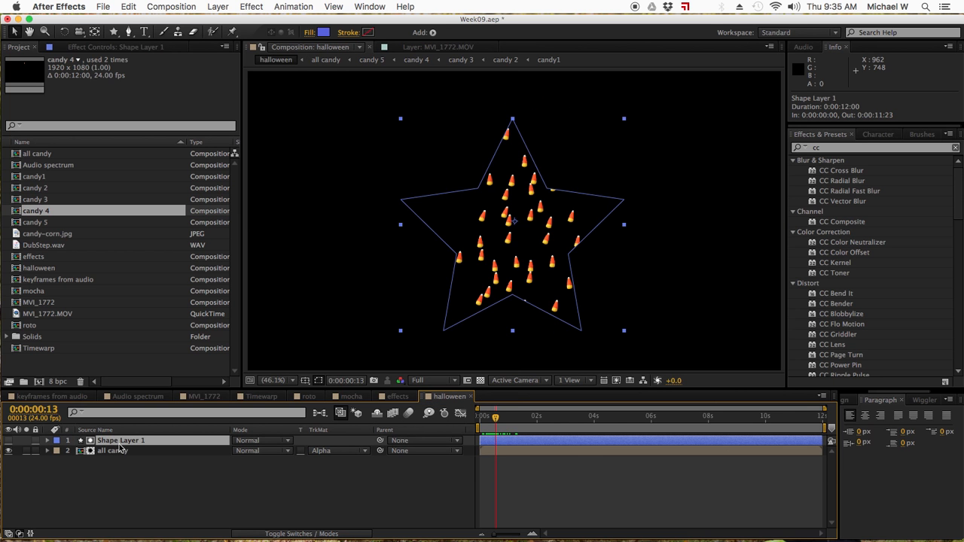
key(super+d)
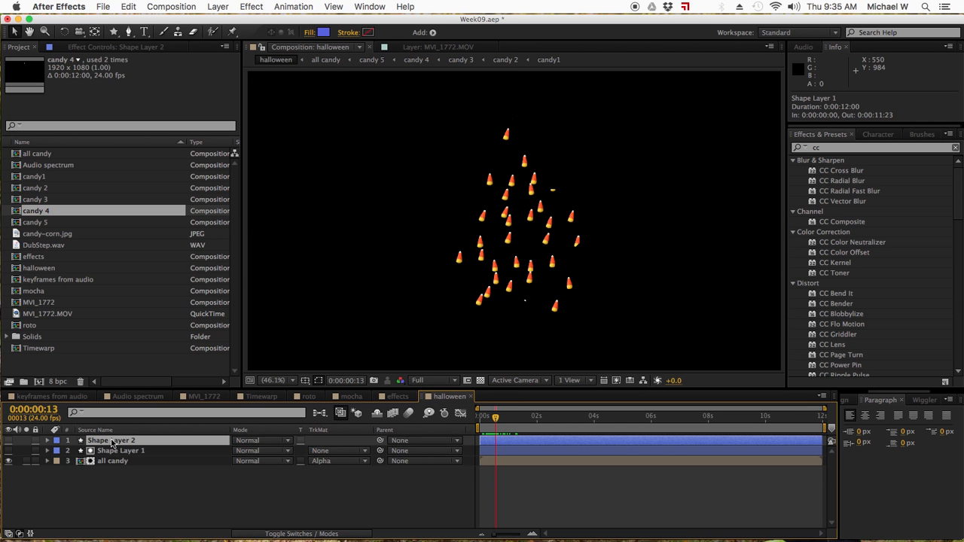
drag(111, 444, 99, 474)
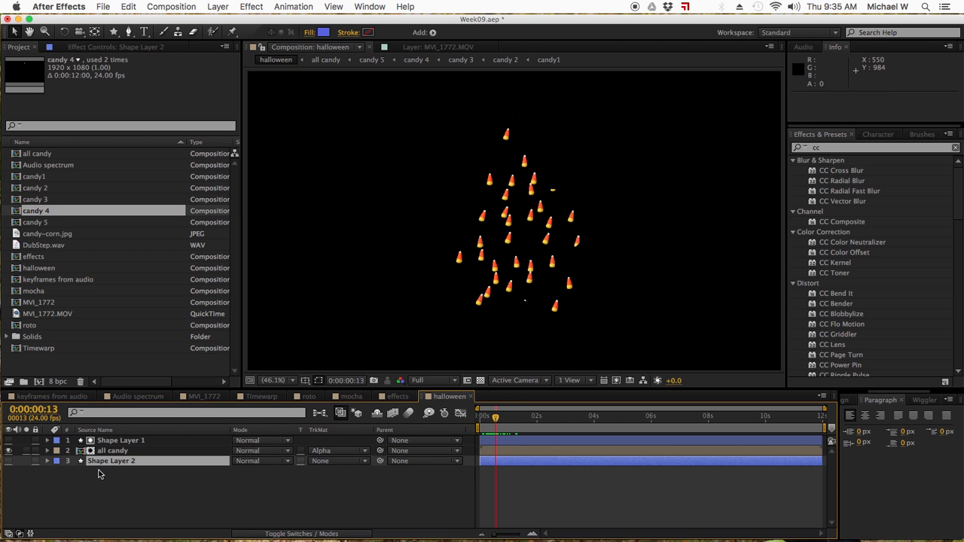
Make the duplicated star, Shape Layer 2, visible behind the candies and preview the composition up to frame 15.
click(100, 451)
click(99, 462)
click(9, 461)
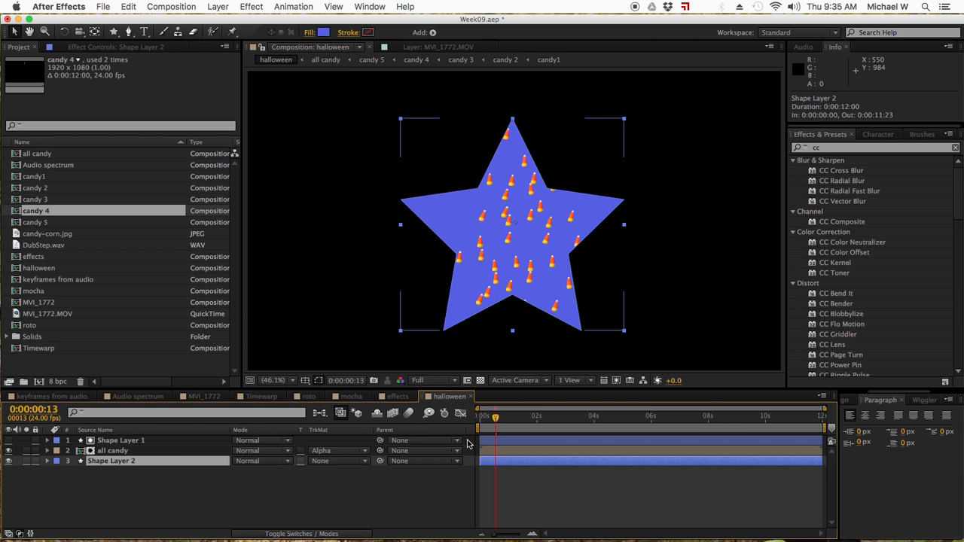
drag(491, 417, 497, 418)
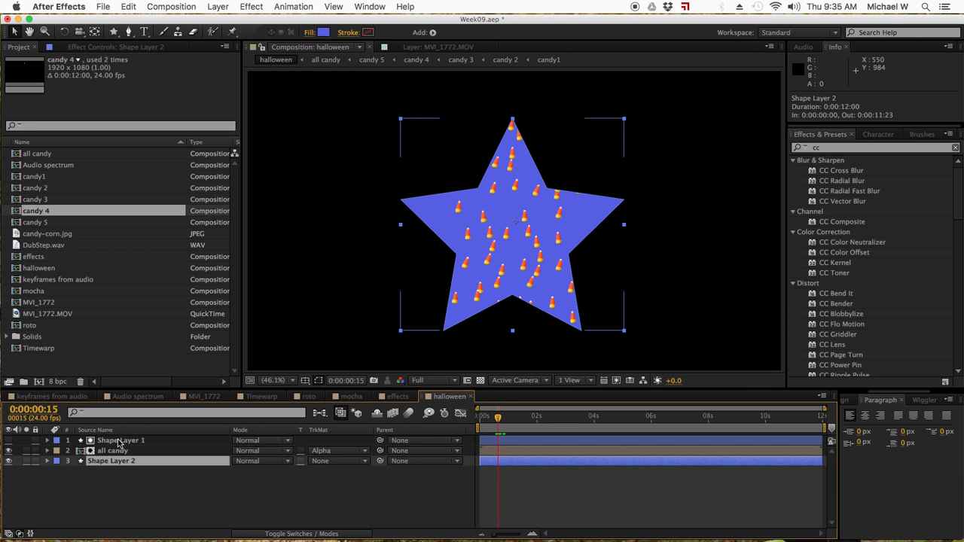
Change the fill colour of Shape Layer 2 to dark green 16790A.
click(322, 33)
click(670, 455)
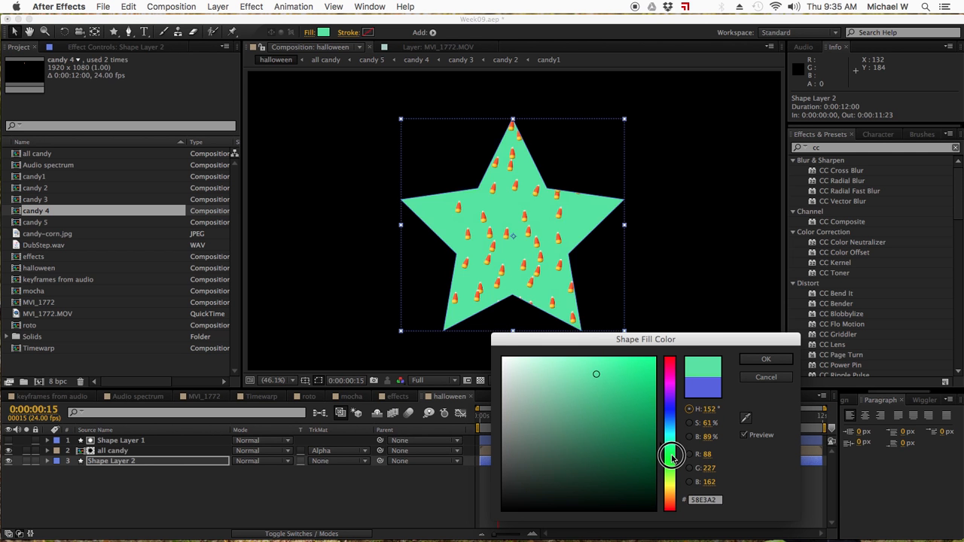
drag(672, 455, 670, 460)
drag(624, 428, 643, 438)
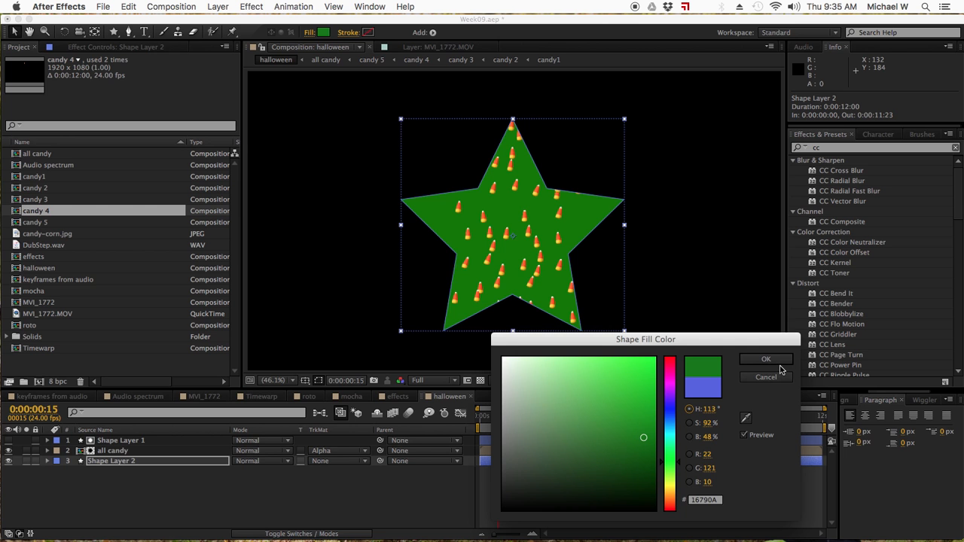
click(768, 362)
Preview the candies falling over the green star between frames 7 and 19.
click(489, 463)
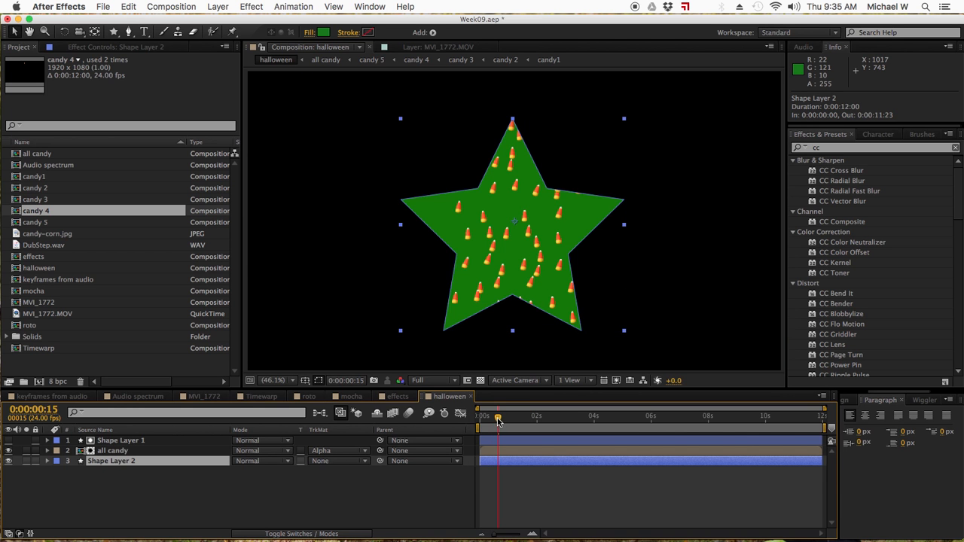
drag(494, 417, 488, 419)
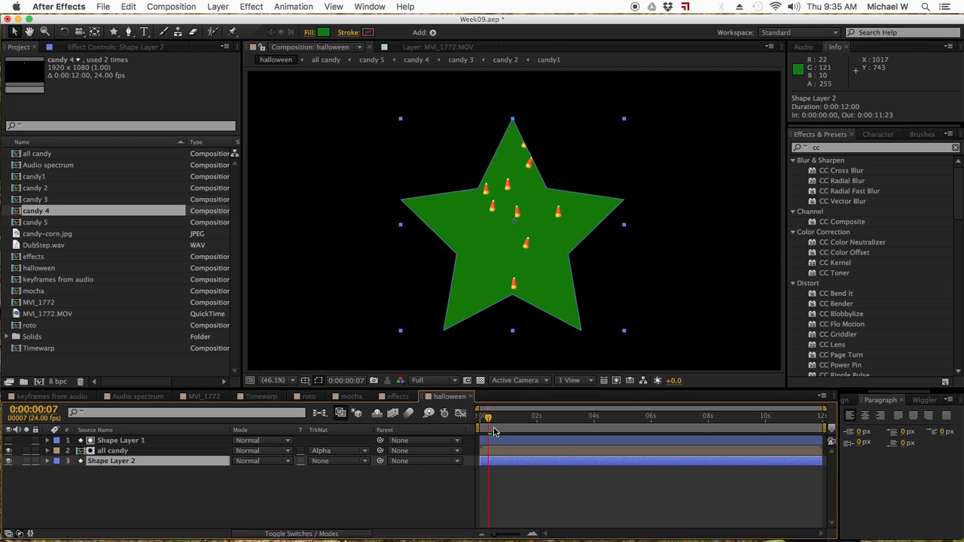
drag(489, 421, 502, 424)
Move the all candy layer straight up to position 960, 420, preview it to 0:00:01:06, and deselect the layer.
click(519, 451)
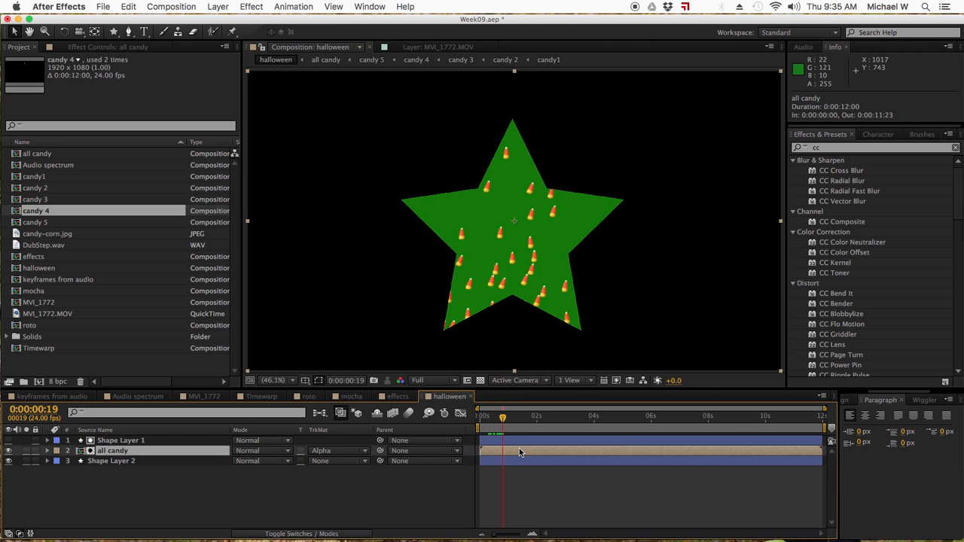
key(shift+Up)
key(shift+Up)
key(shift+Up)
key(shift+Up)
key(shift+Up)
key(shift+Up)
key(shift+Up)
key(shift+Up)
key(shift+Up)
key(shift+Up)
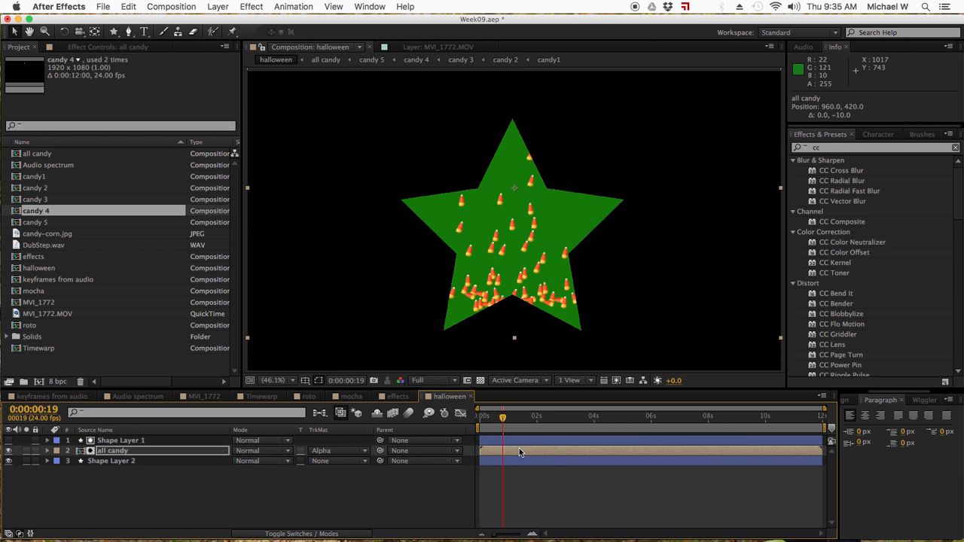
mouse_move(498, 420)
mouse_down()
mouse_move(477, 419)
mouse_move(516, 424)
mouse_up()
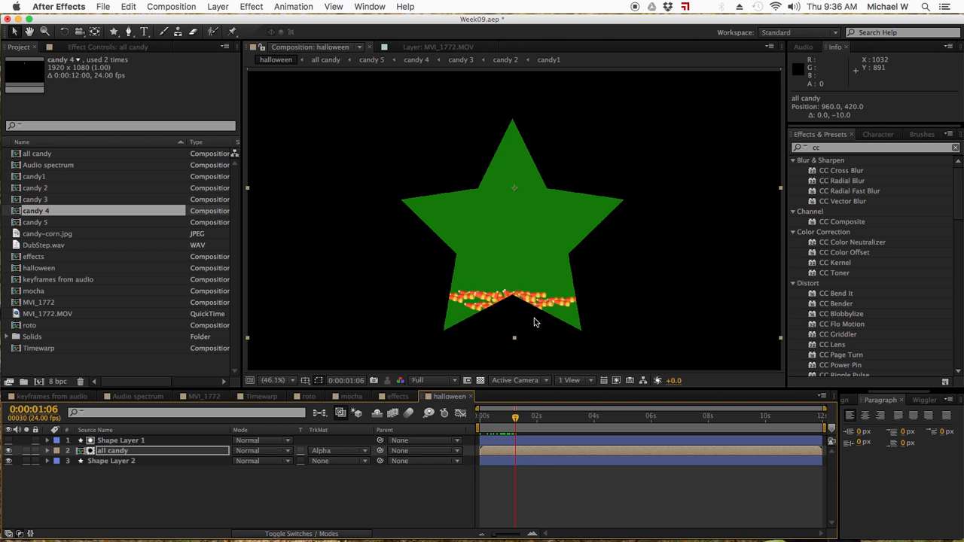
click(211, 489)
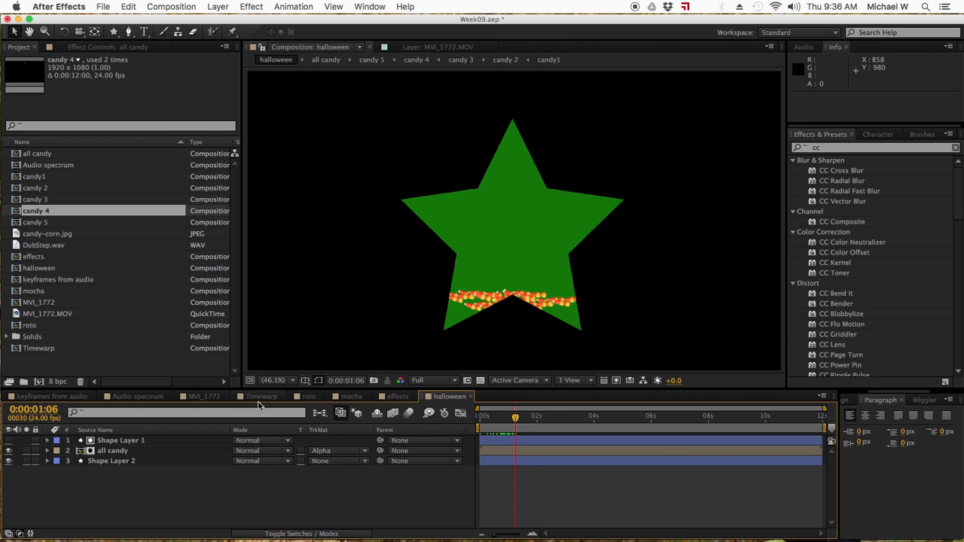
mouse_move(269, 533)
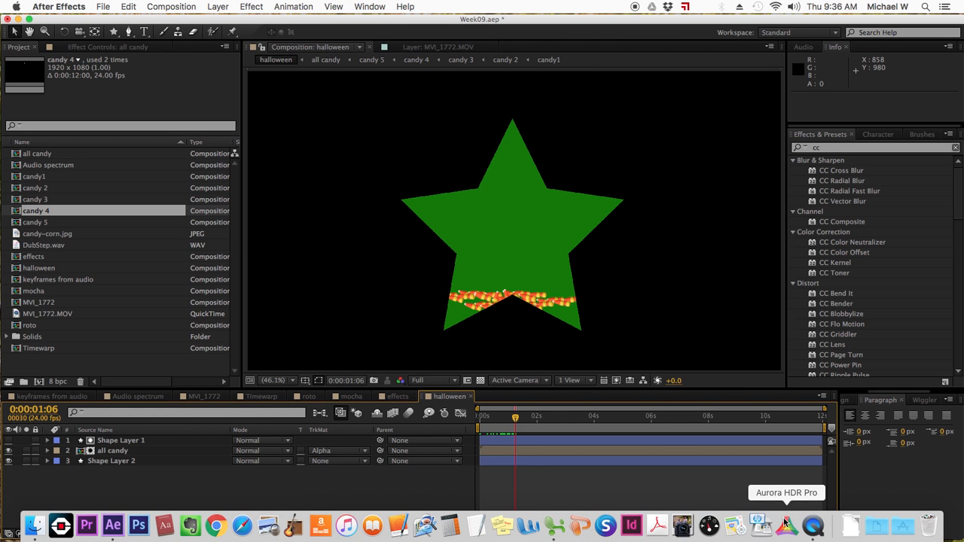
click(813, 526)
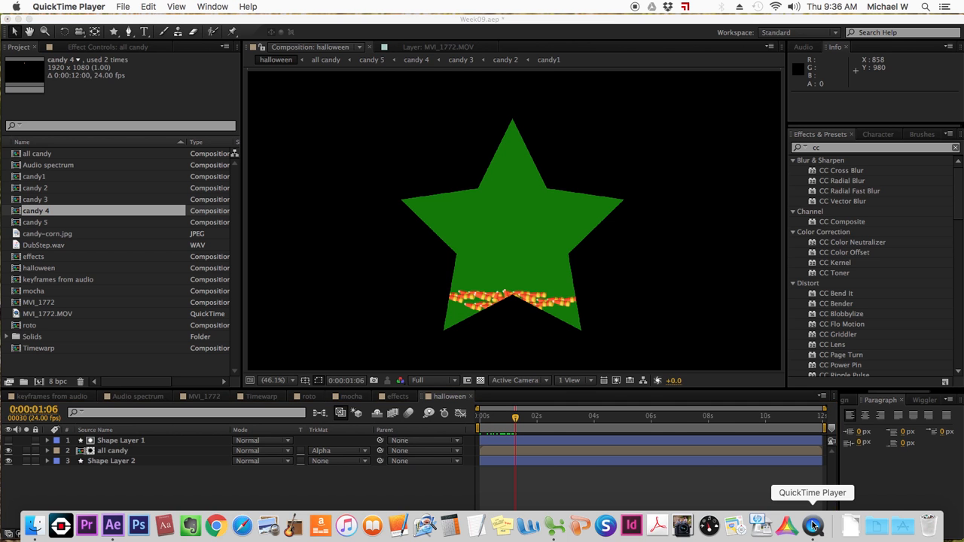